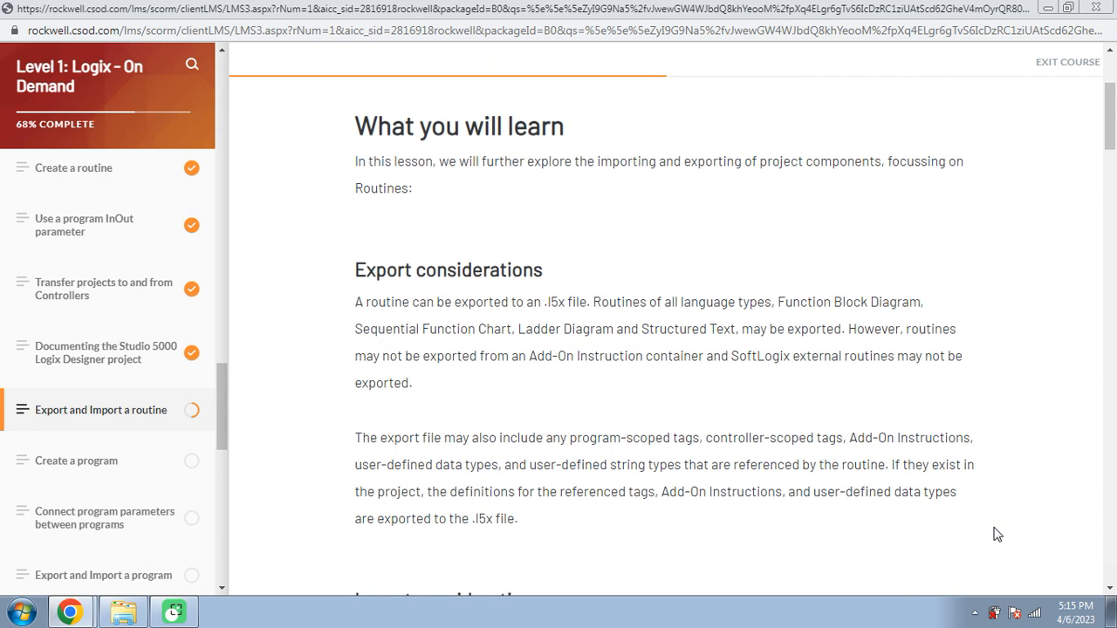
Review the lesson's export considerations, then expand and read the Pending Edits exist and Accepted Edits exist import considerations
scroll(997, 534, "down", 1)
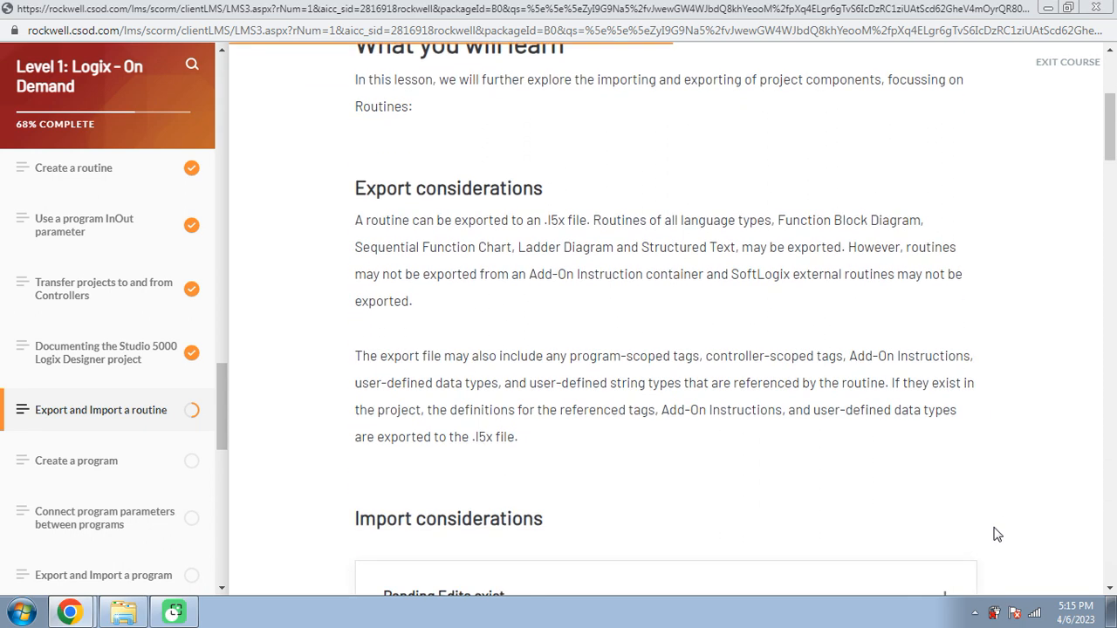
scroll(997, 534, "down", 1)
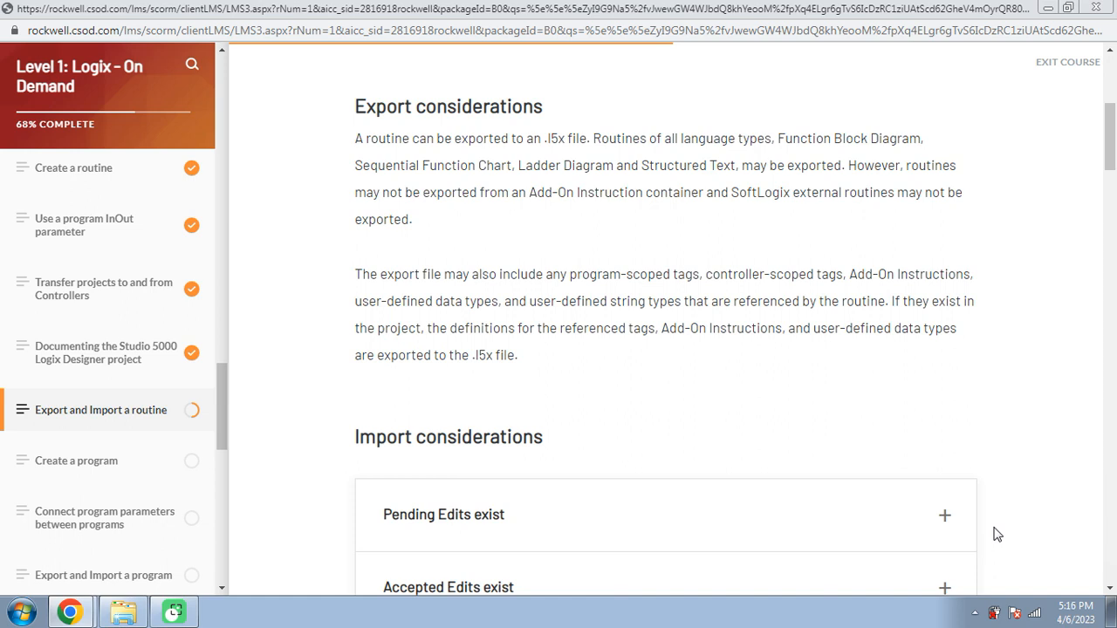
scroll(997, 534, "down", 1)
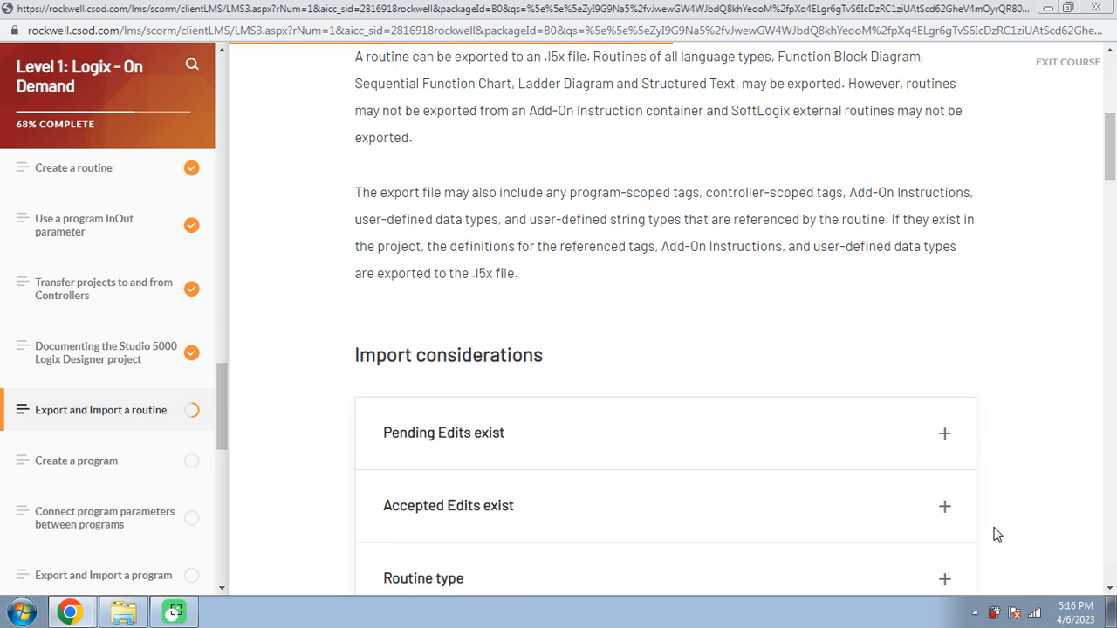
scroll(997, 534, "down", 1)
scroll(997, 534, "down", 2)
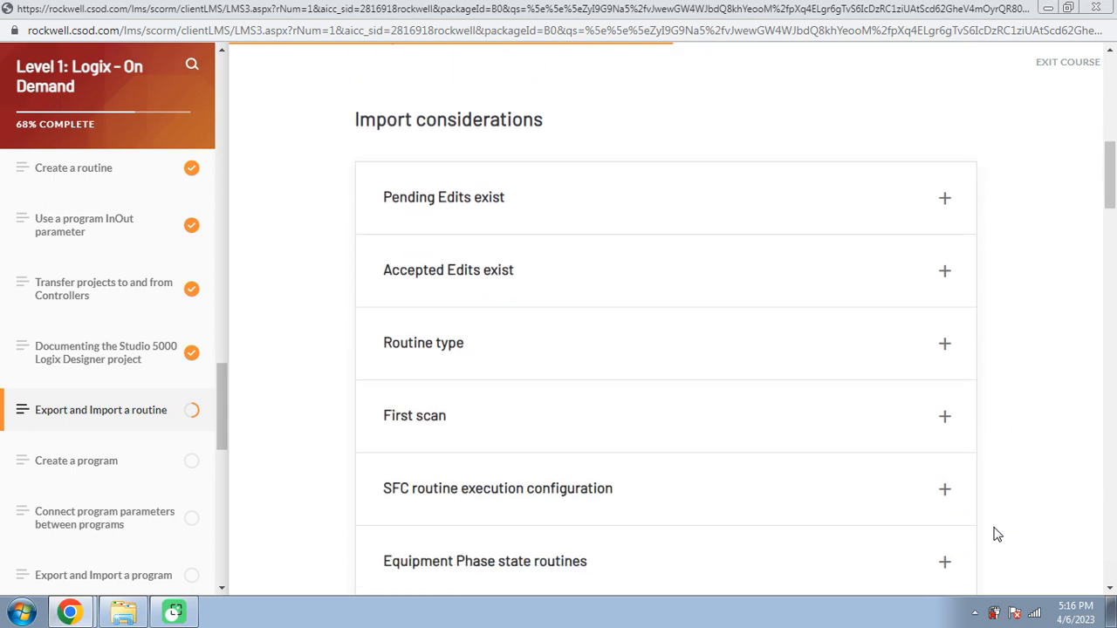
scroll(997, 534, "down", 1)
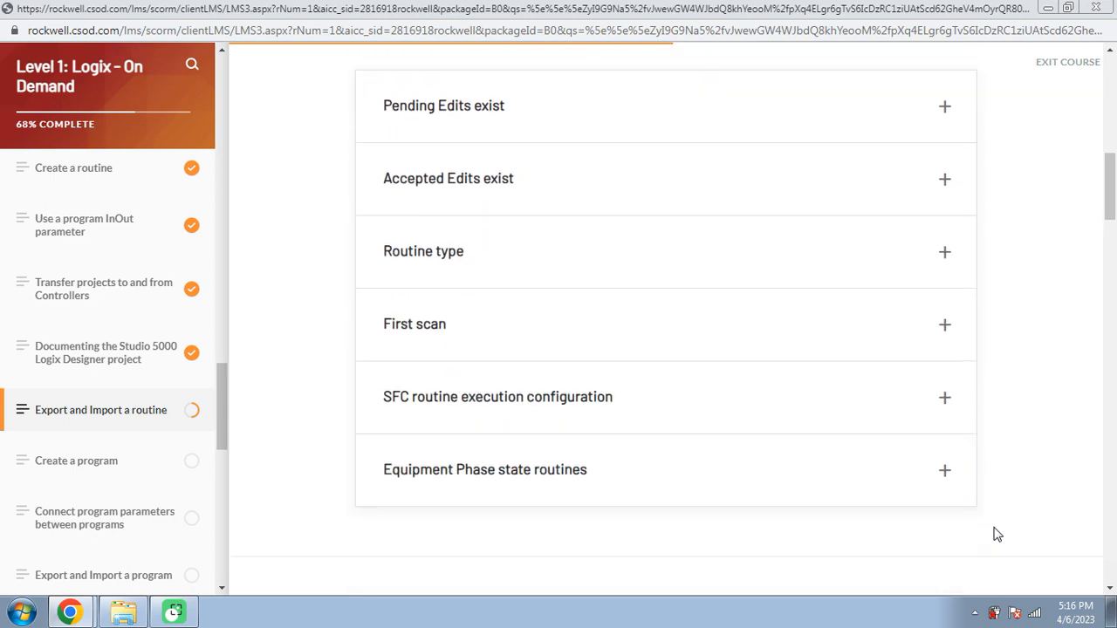
scroll(997, 534, "up", 1)
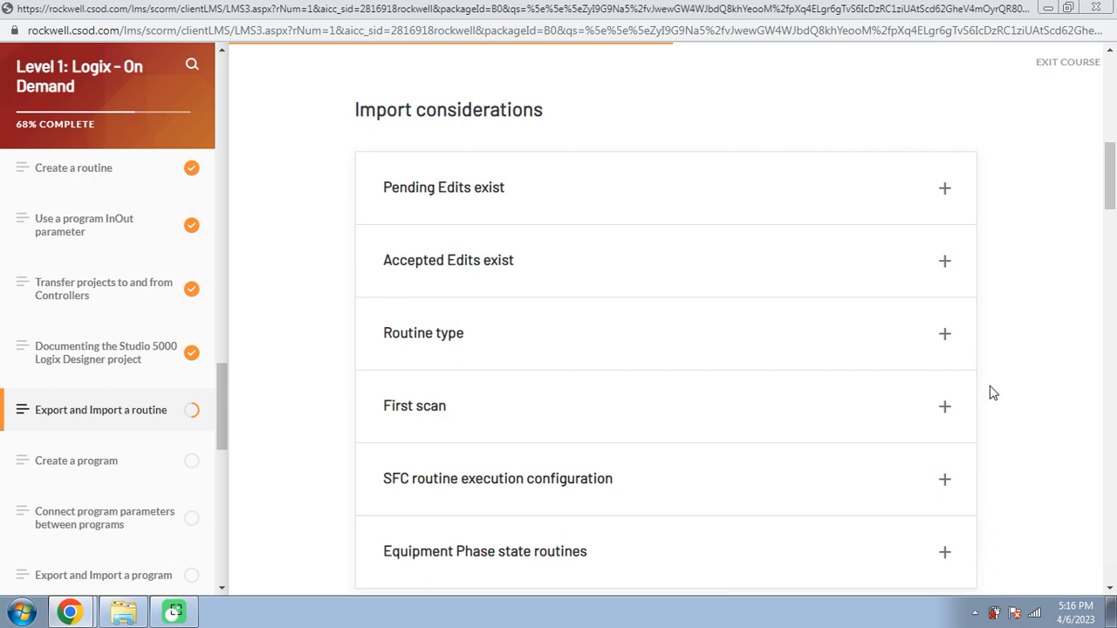
left_click(946, 191)
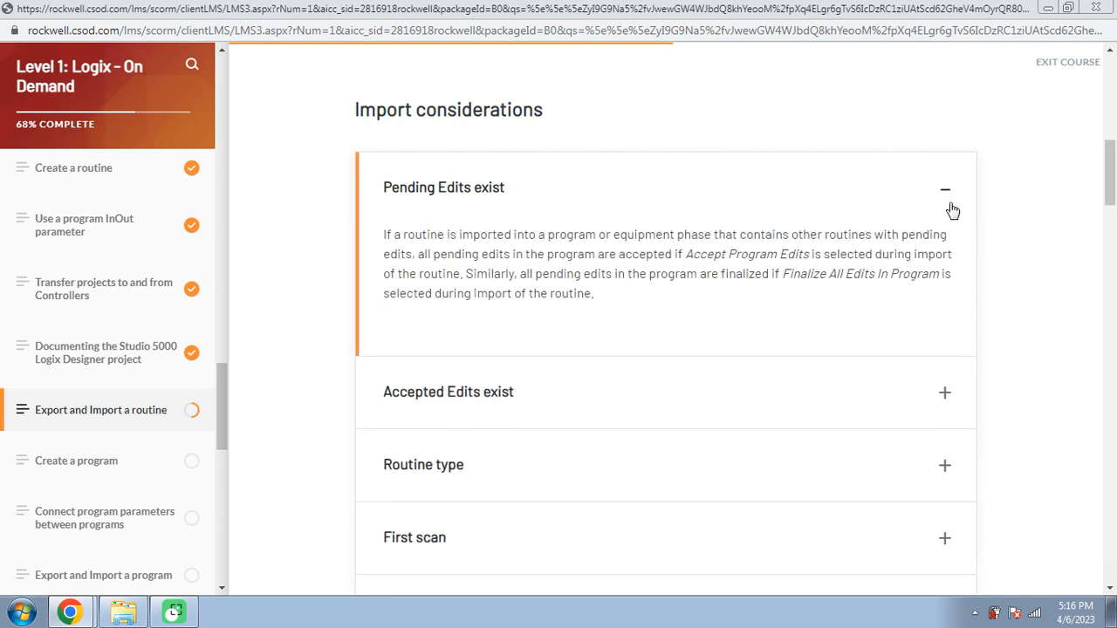
left_click(945, 394)
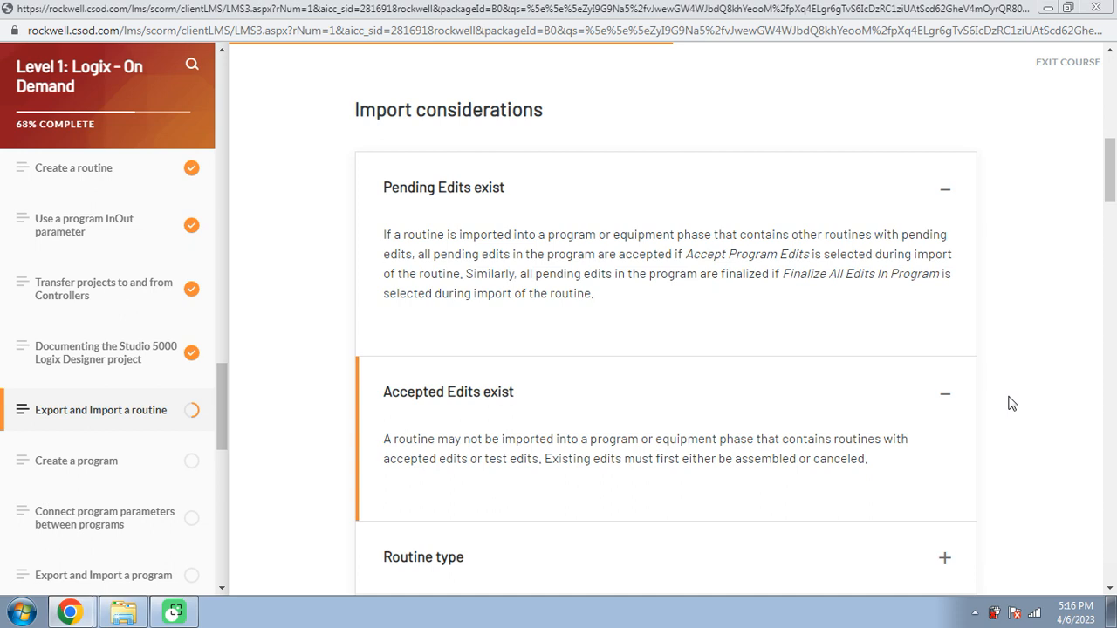
Expand and read the Routine type, First scan, SFC routine execution configuration and Equipment Phase state routines considerations
scroll(1011, 403, "down", 1)
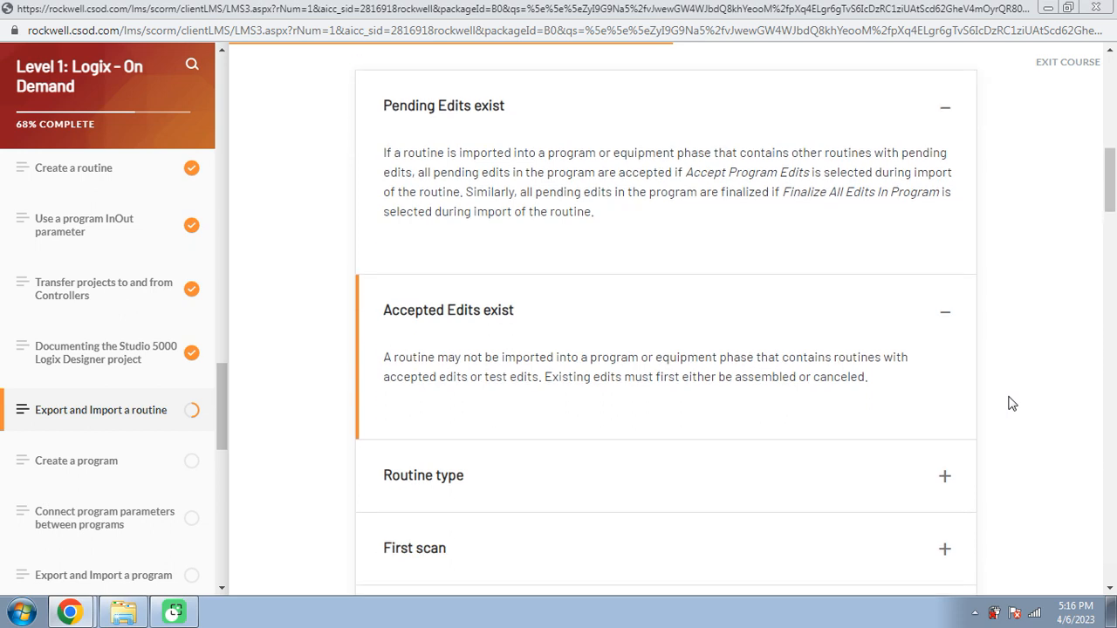
scroll(1011, 403, "down", 1)
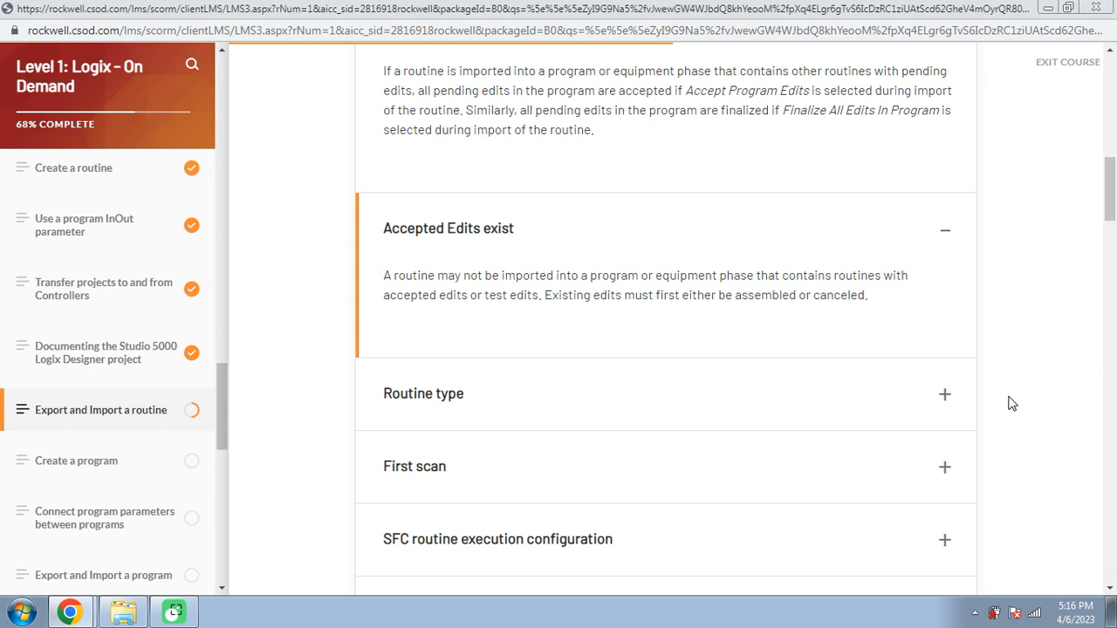
scroll(1011, 403, "down", 1)
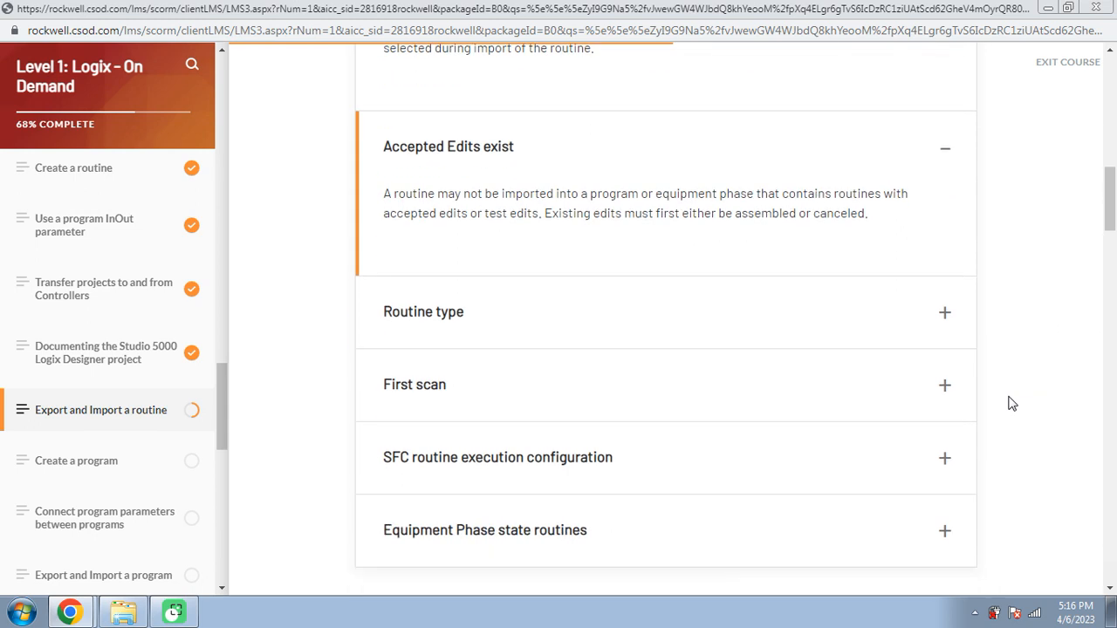
scroll(1011, 404, "down", 1)
scroll(1011, 403, "down", 1)
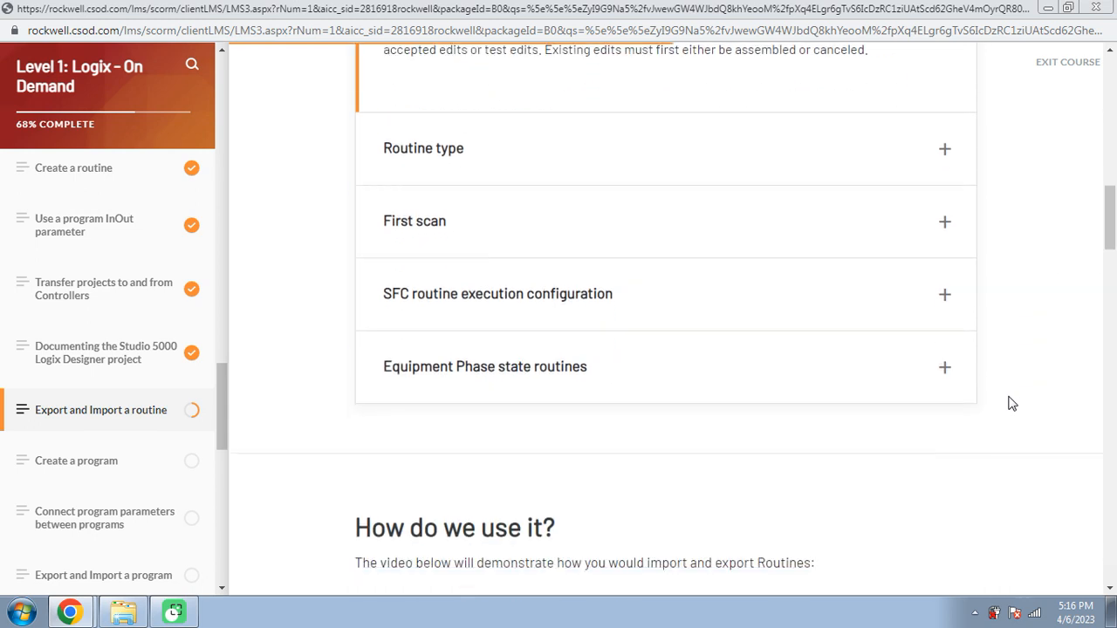
scroll(1007, 402, "down", 1)
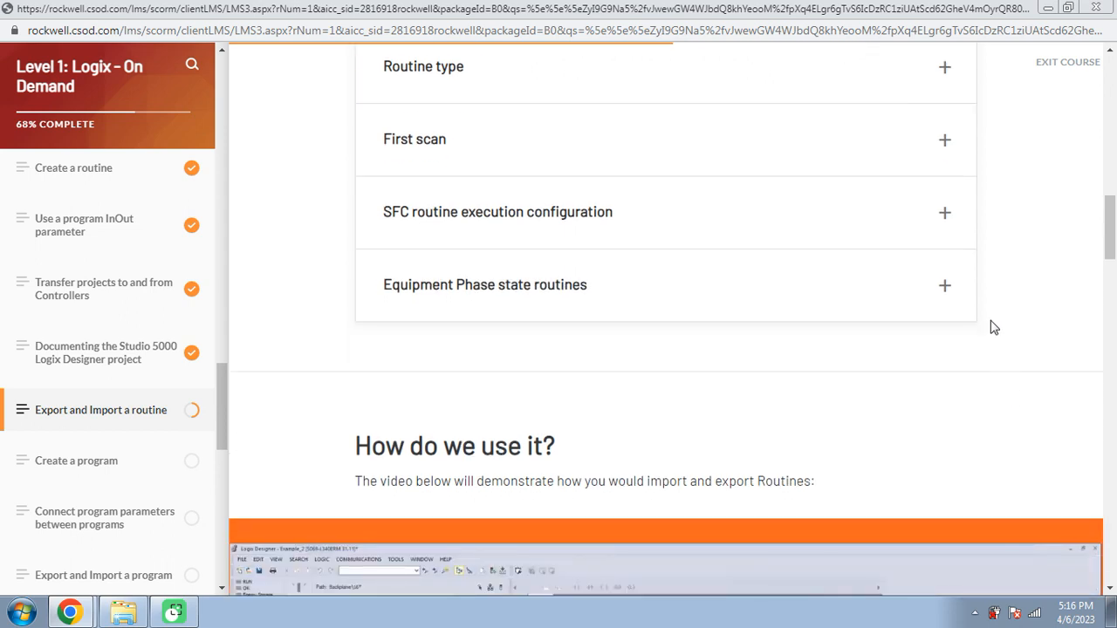
left_click(942, 70)
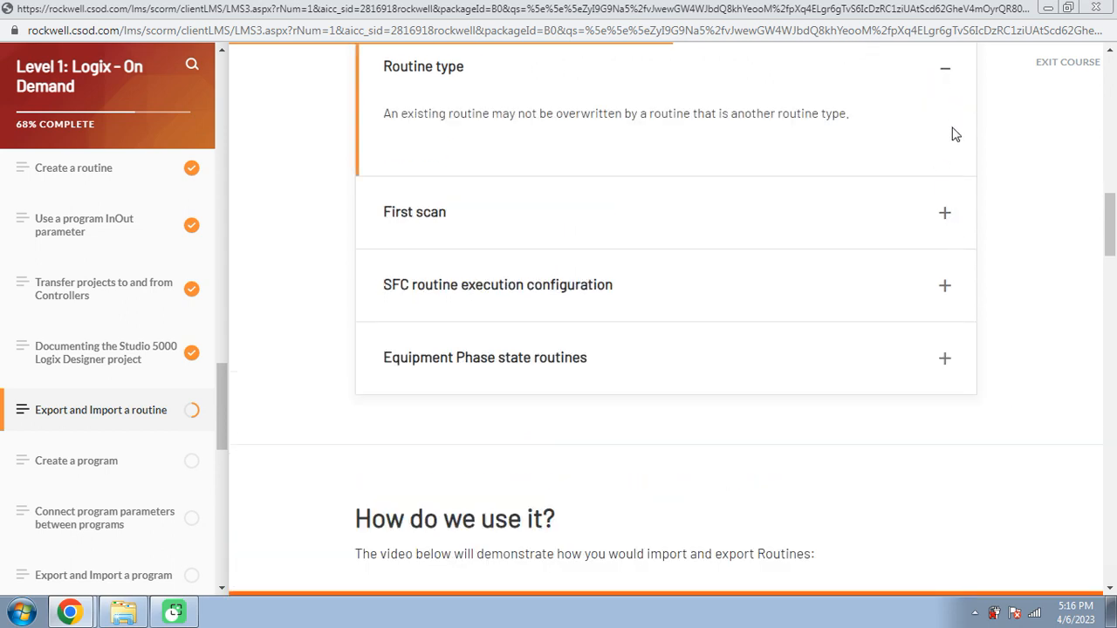
left_click(945, 214)
left_click(943, 381)
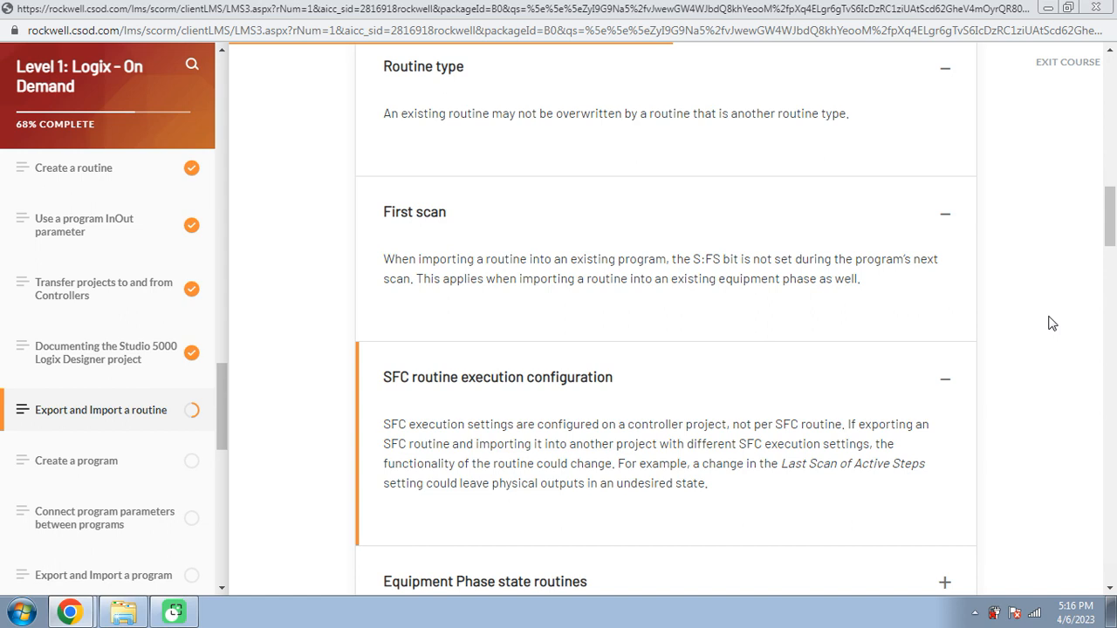
scroll(1052, 323, "down", 2)
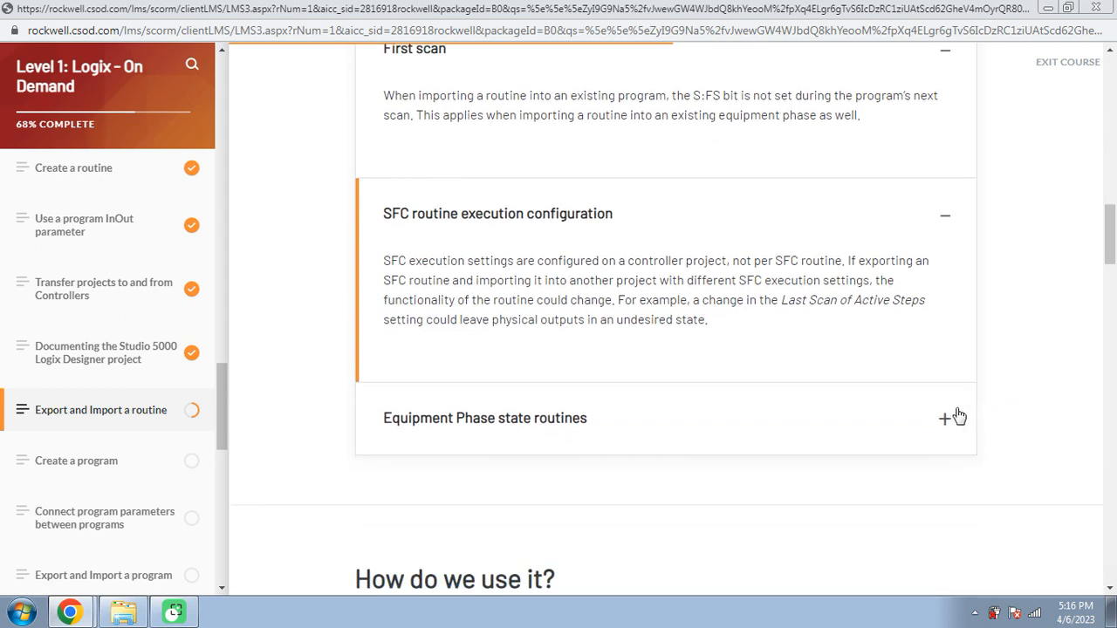
left_click(948, 417)
Play the lesson's video on importing and exporting routines in full screen
scroll(994, 372, "down", 2)
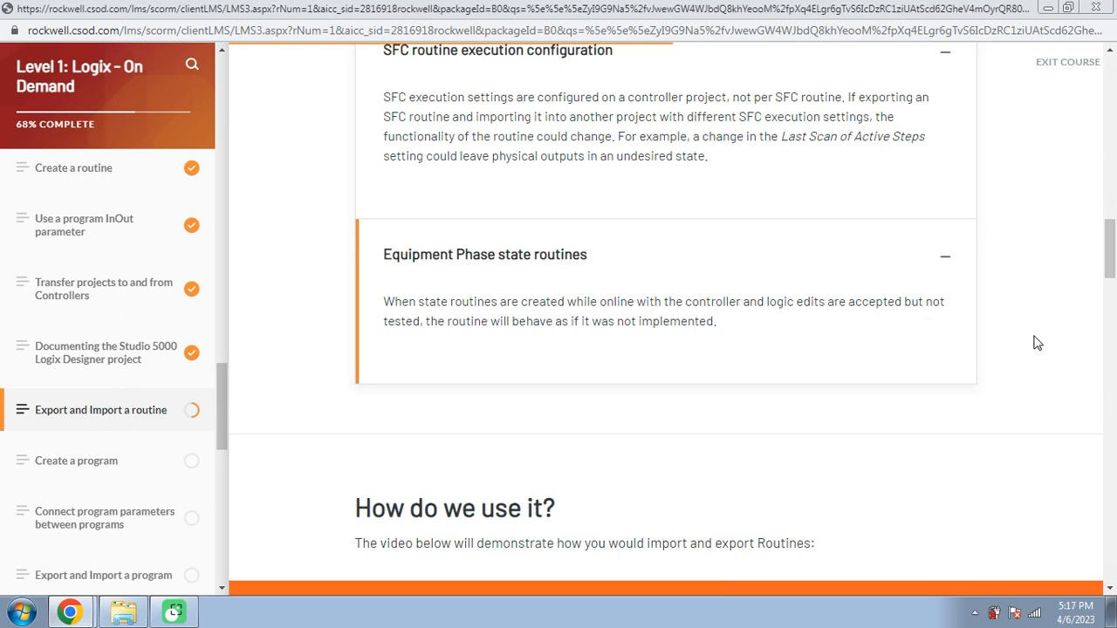
scroll(1036, 343, "down", 5)
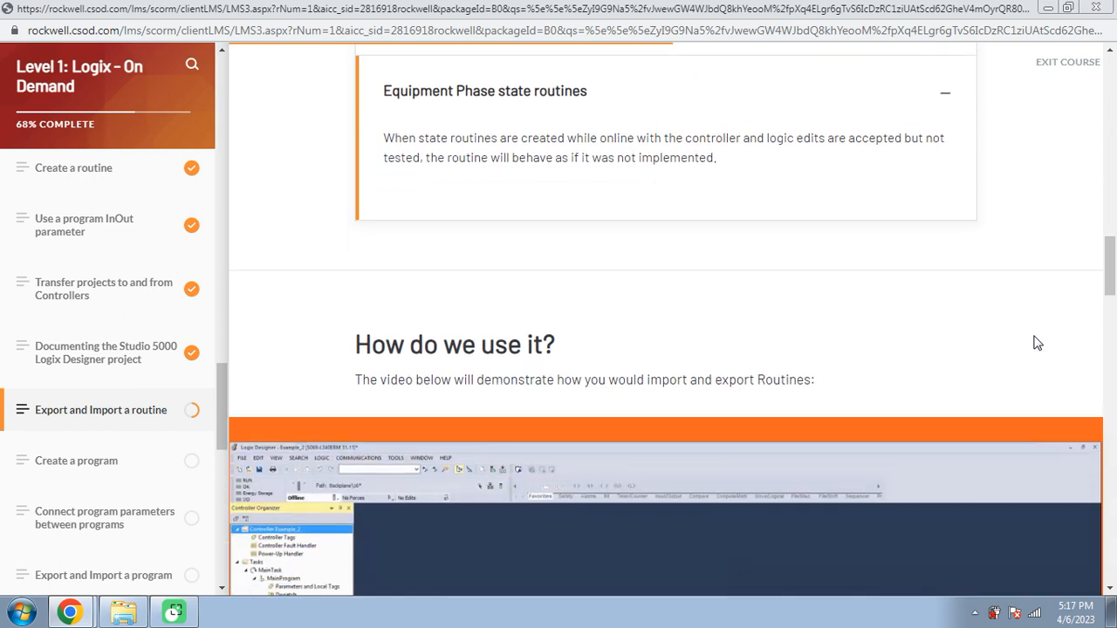
scroll(1037, 343, "down", 1)
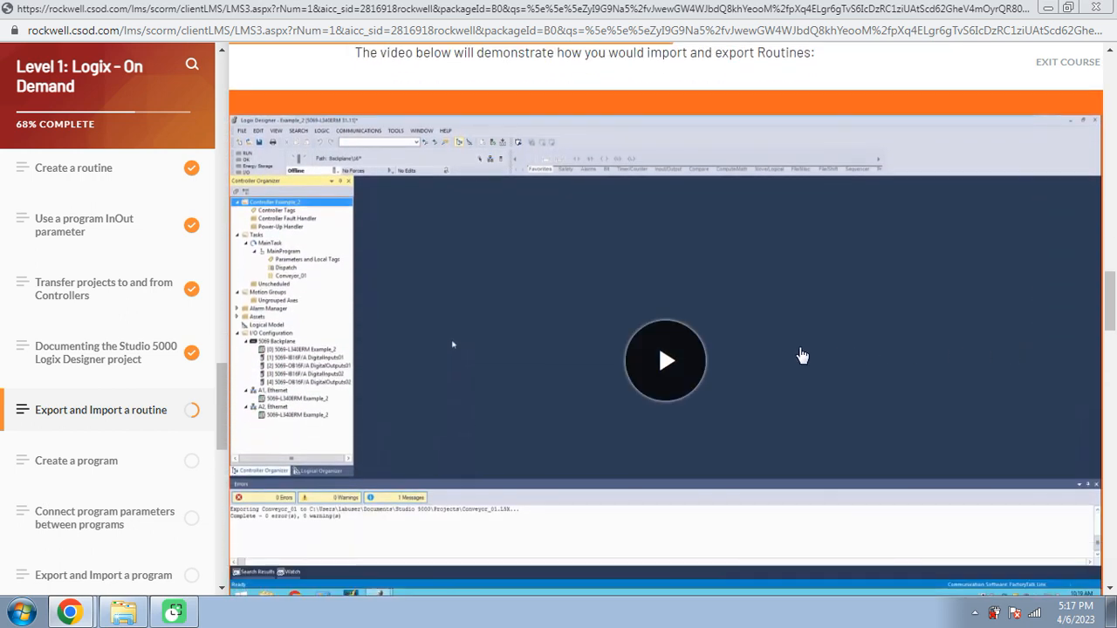
left_click(666, 359)
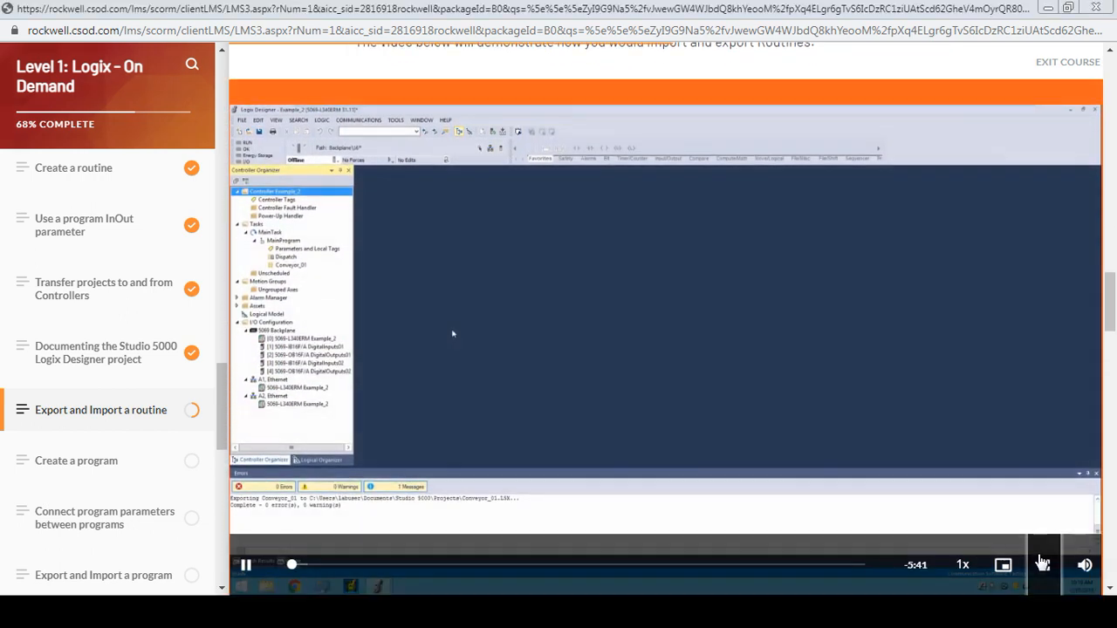
left_click(1043, 564)
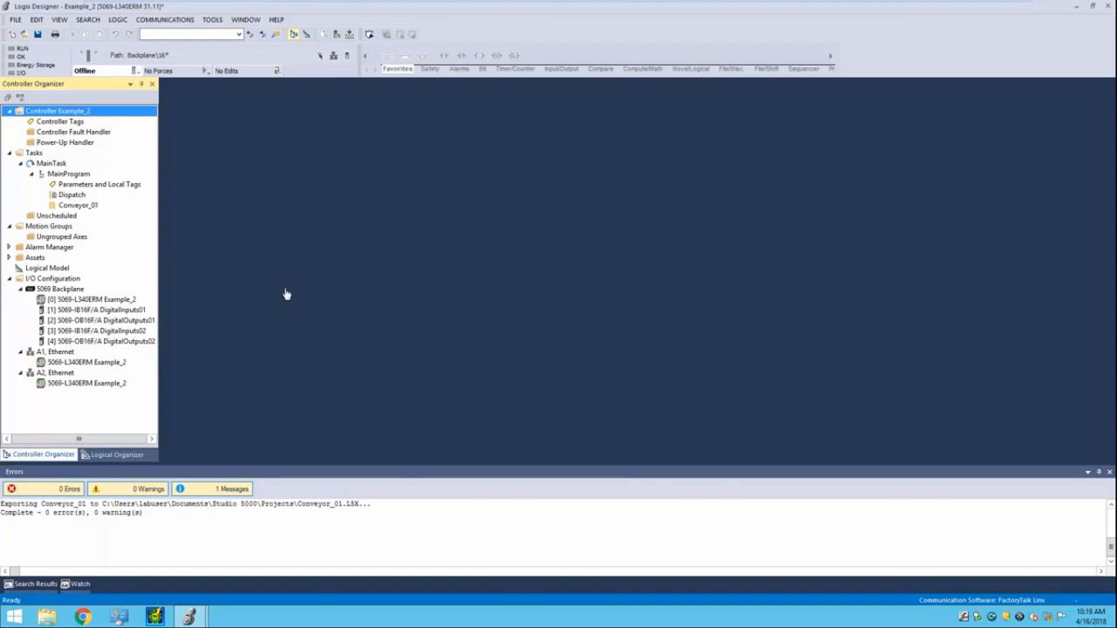
Export the Conveyor_01 routine from MainProgram to the Projects folder as an L5X file named Conveyor_01
left_click(82, 206)
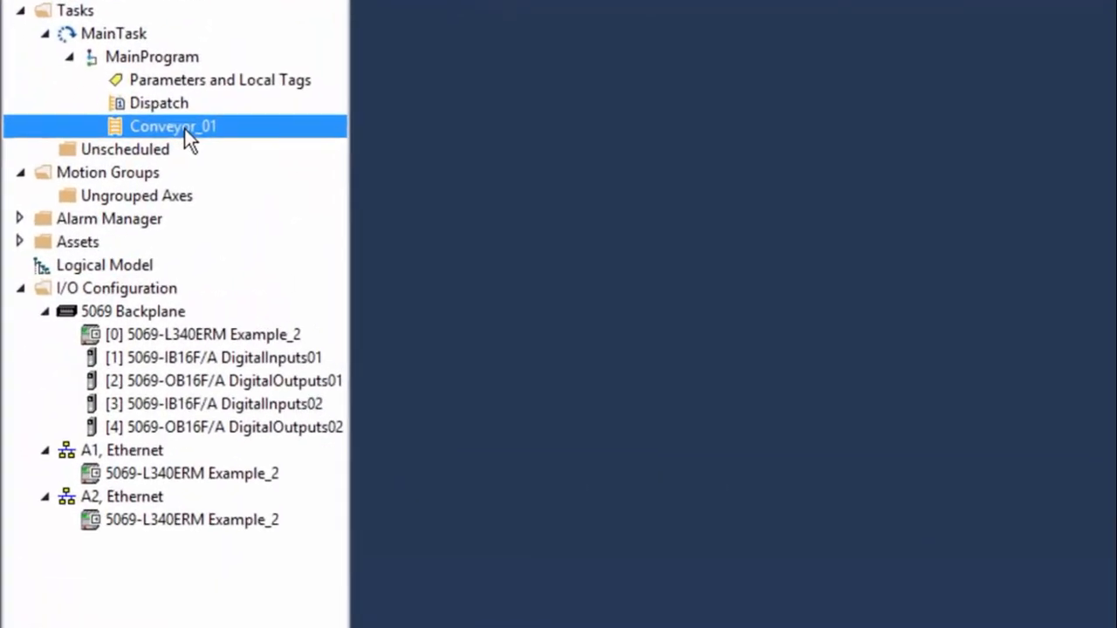
right_click(109, 186)
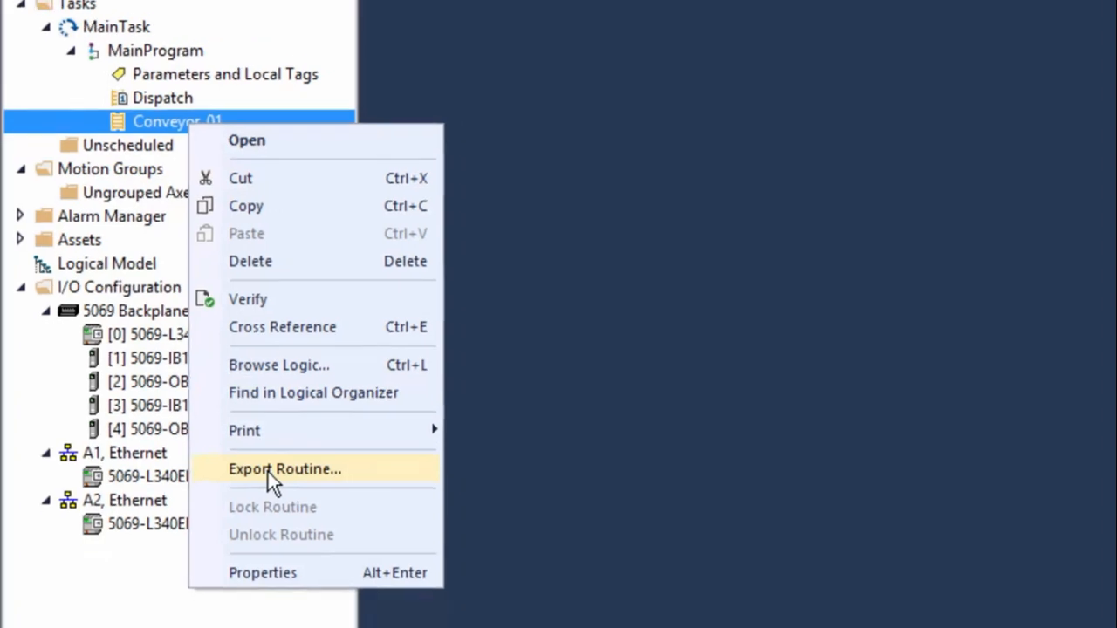
left_click(279, 480)
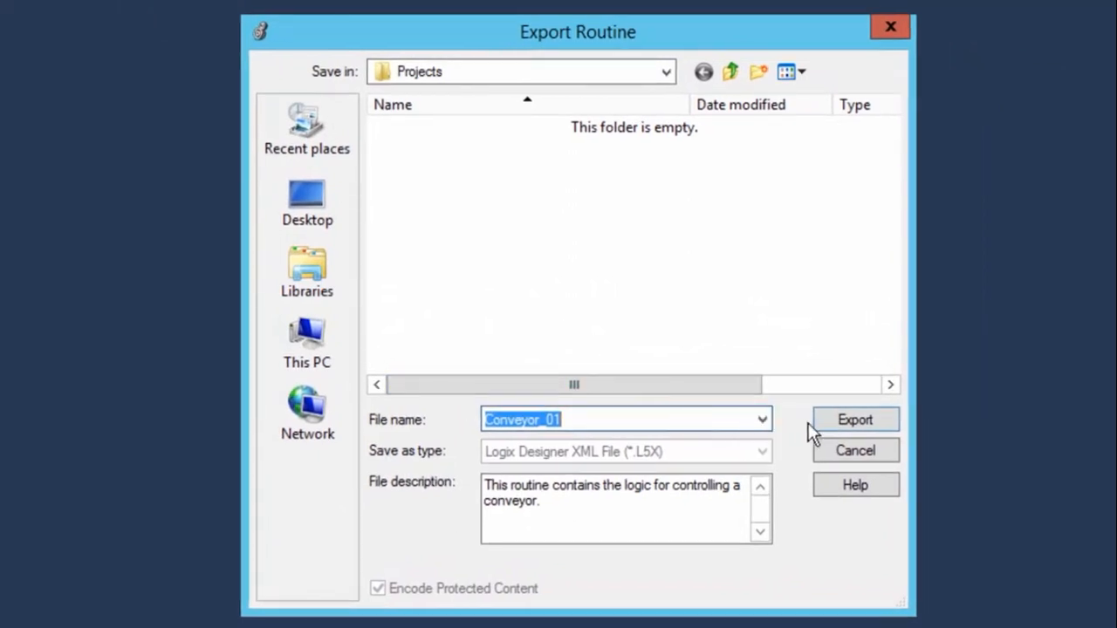
left_click(846, 420)
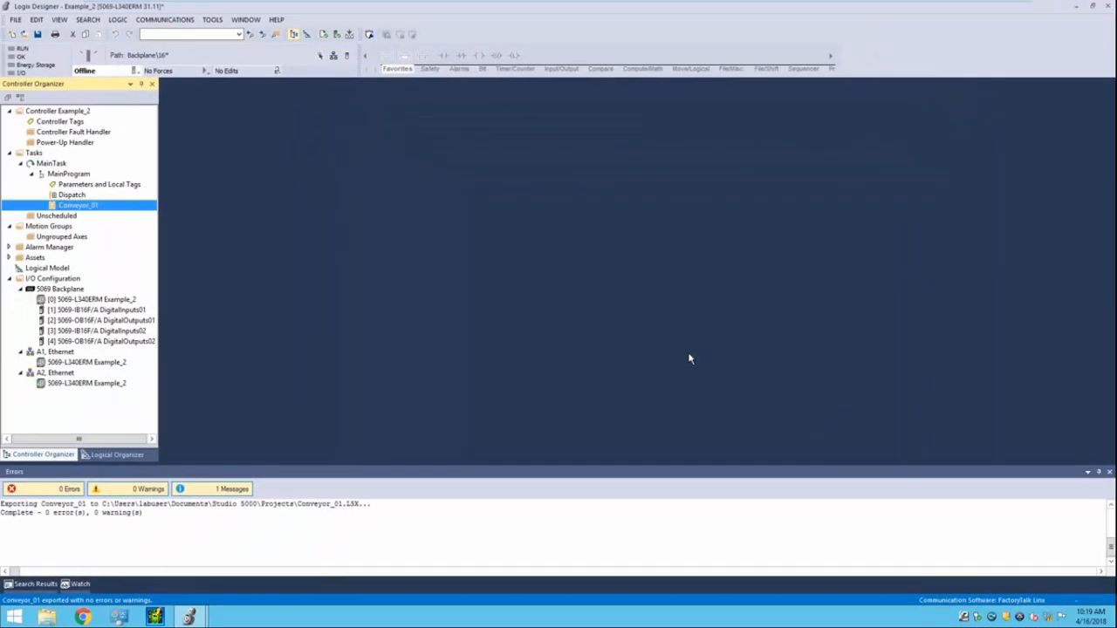
Switch to the ExportExample project and import Conveyor_01.L5X into MainProgram with the Create operation, checking its tag references before accepting
left_click(187, 617)
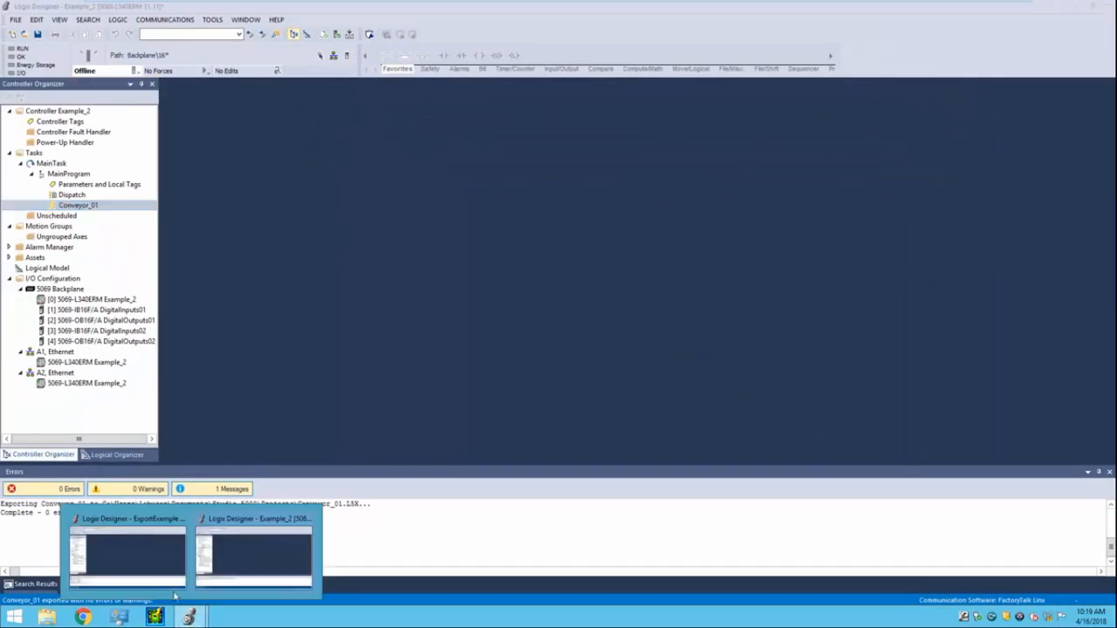
left_click(152, 561)
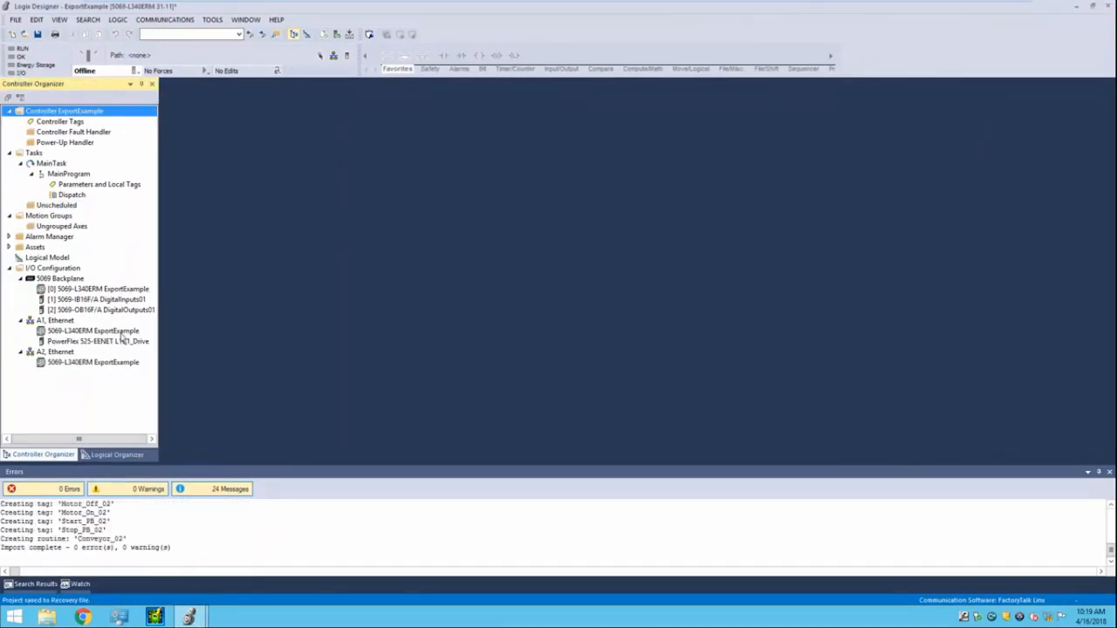
left_click(80, 175)
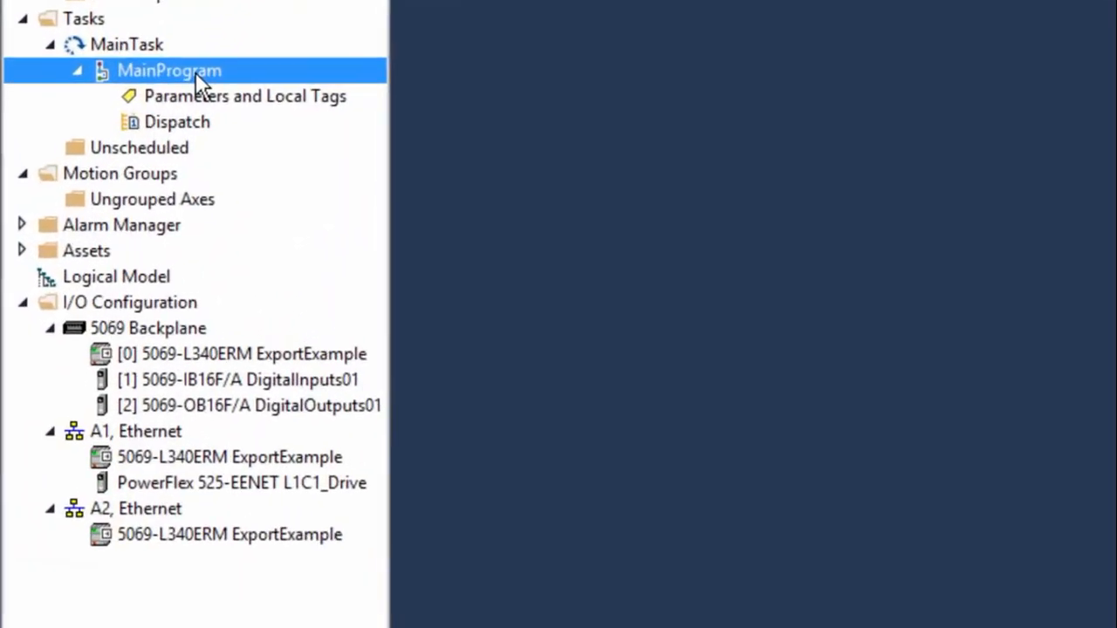
right_click(81, 177)
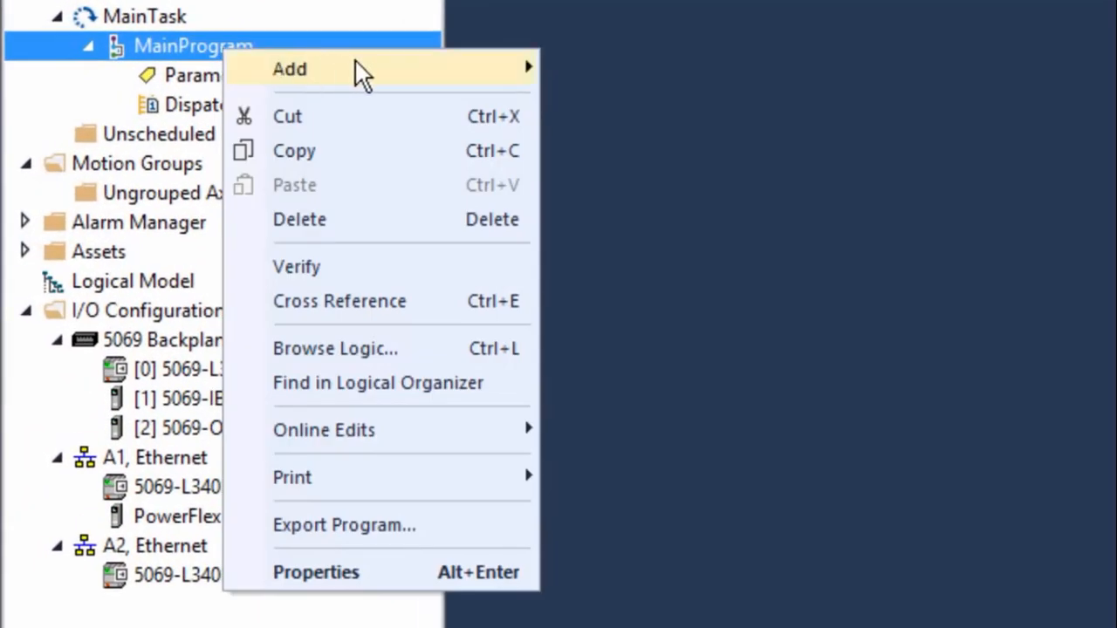
mouse_move(440, 73)
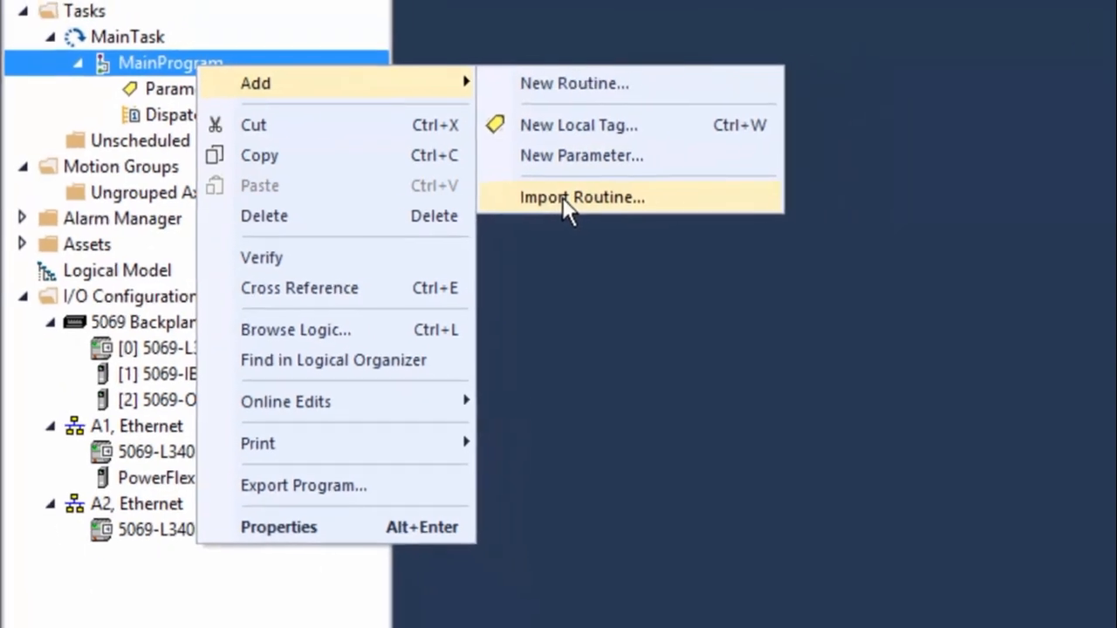
left_click(434, 197)
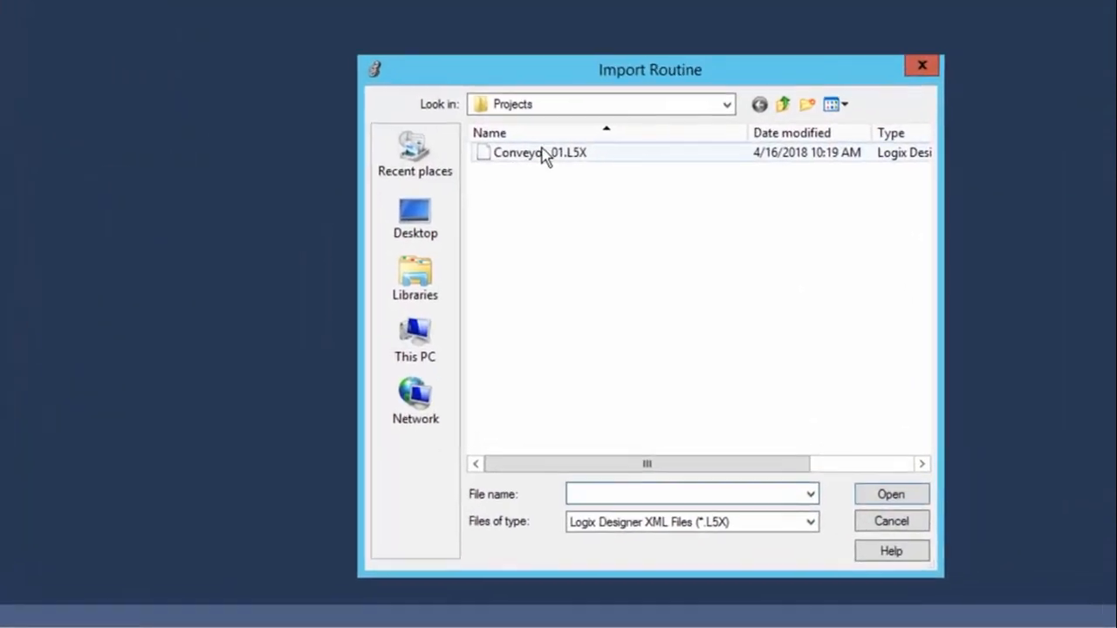
left_click(718, 165)
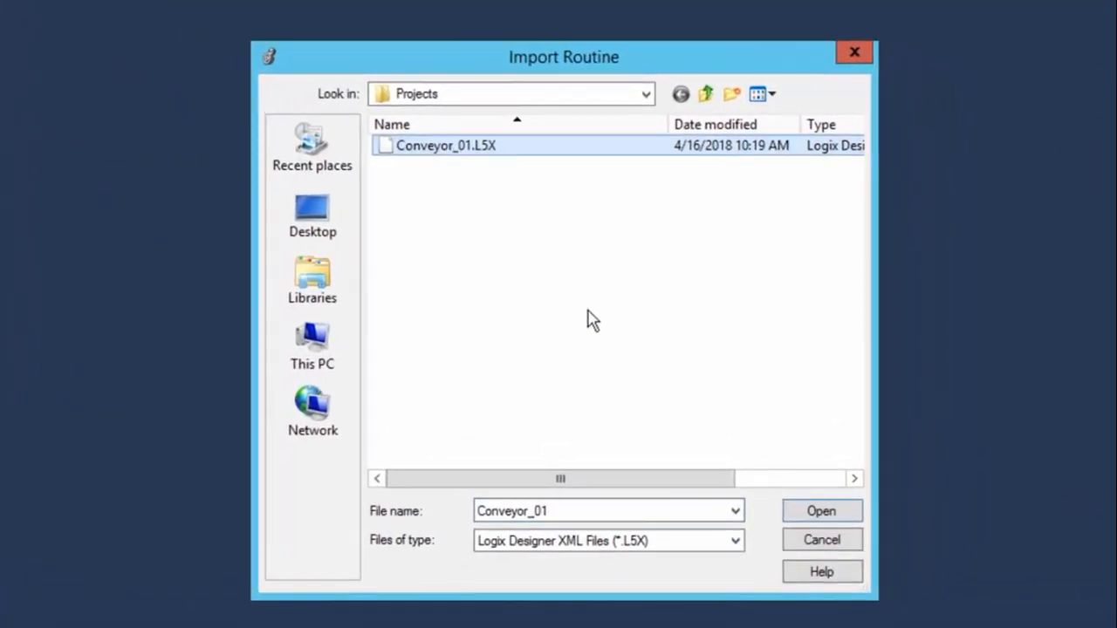
left_click(808, 509)
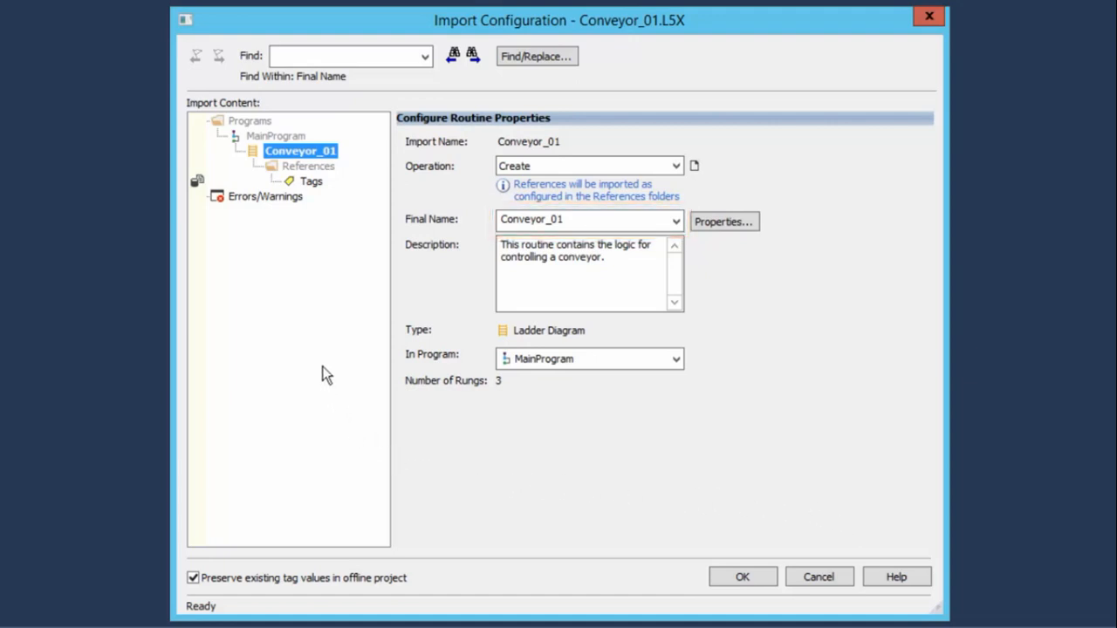
left_click(310, 182)
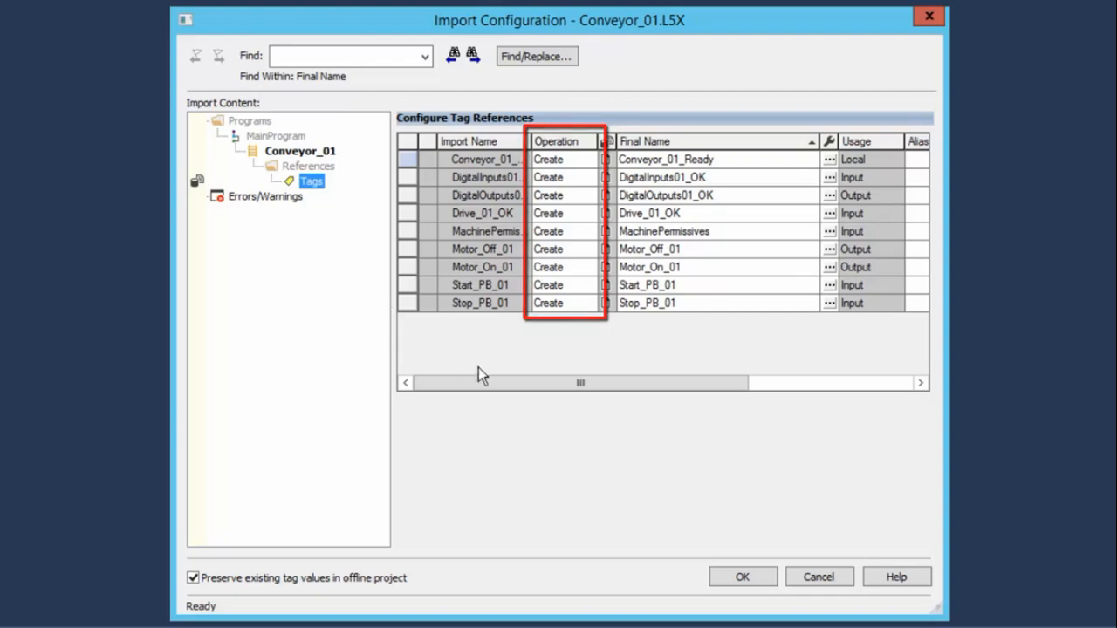
left_click(742, 580)
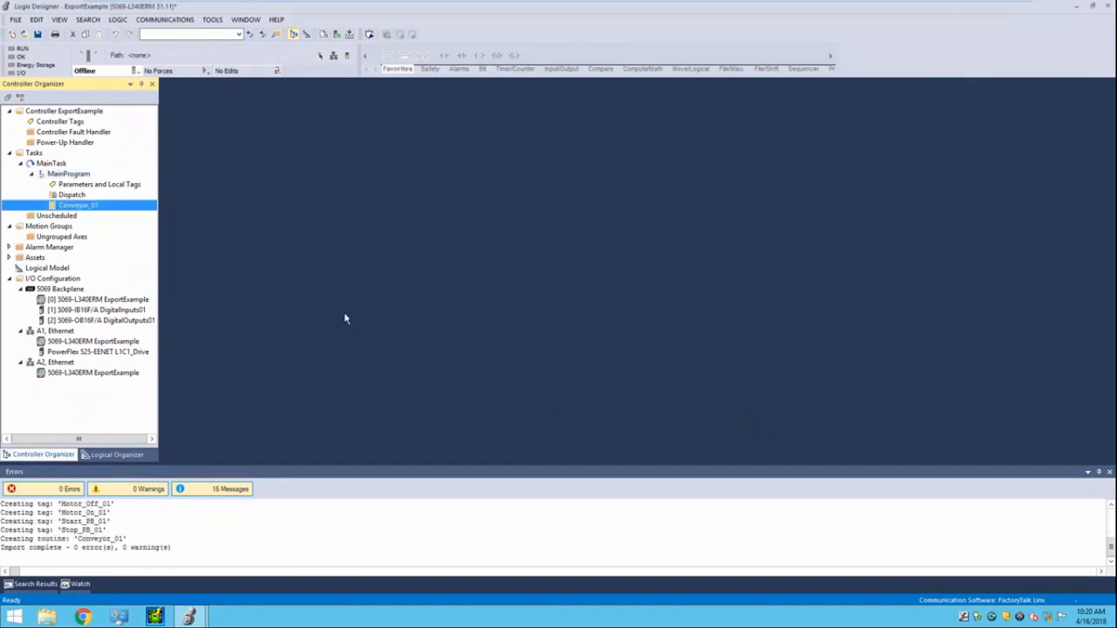
Review the rungs of the imported Conveyor_01 routine, close it, and open MainProgram's Parameters and Local Tags
double_click(83, 208)
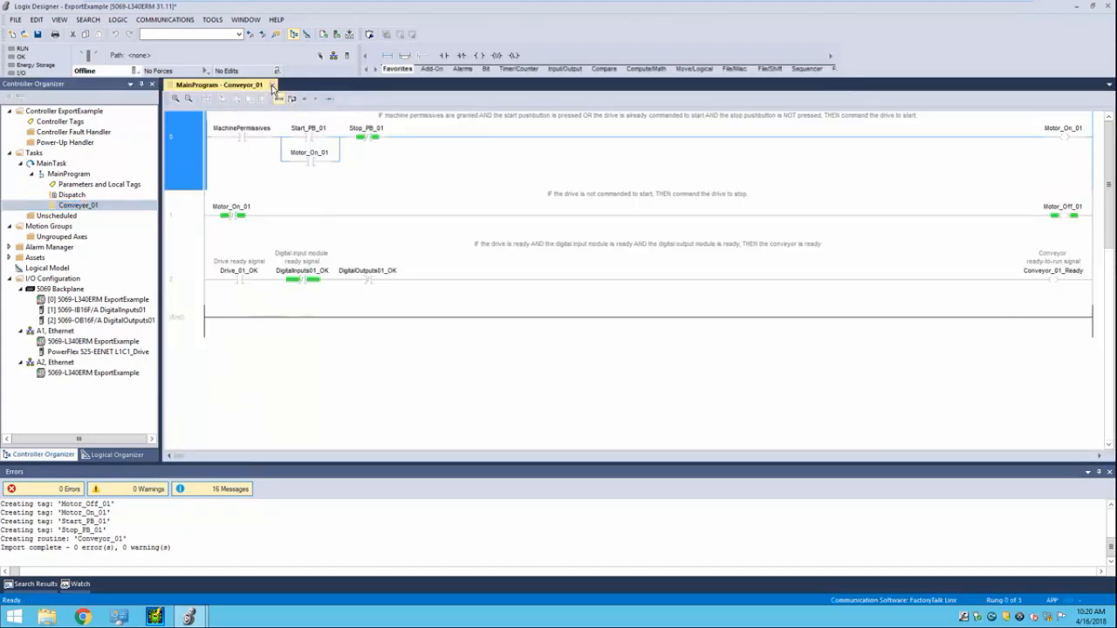
left_click(272, 87)
double_click(111, 186)
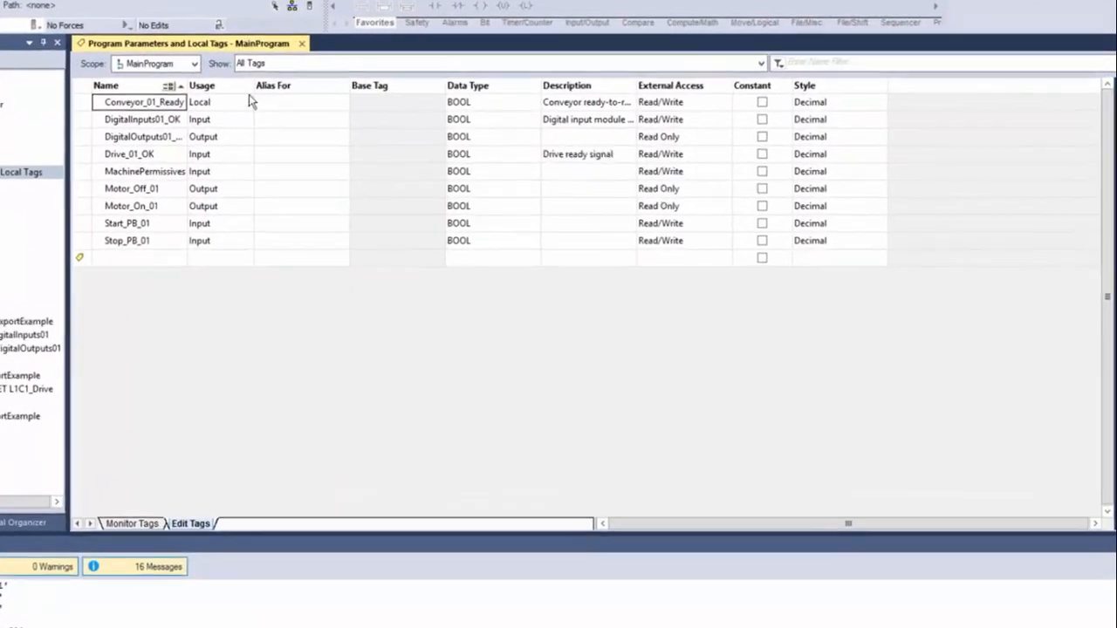
Hide the Alias For and Base Tag columns in the tag table and show the Connections column
right_click(288, 86)
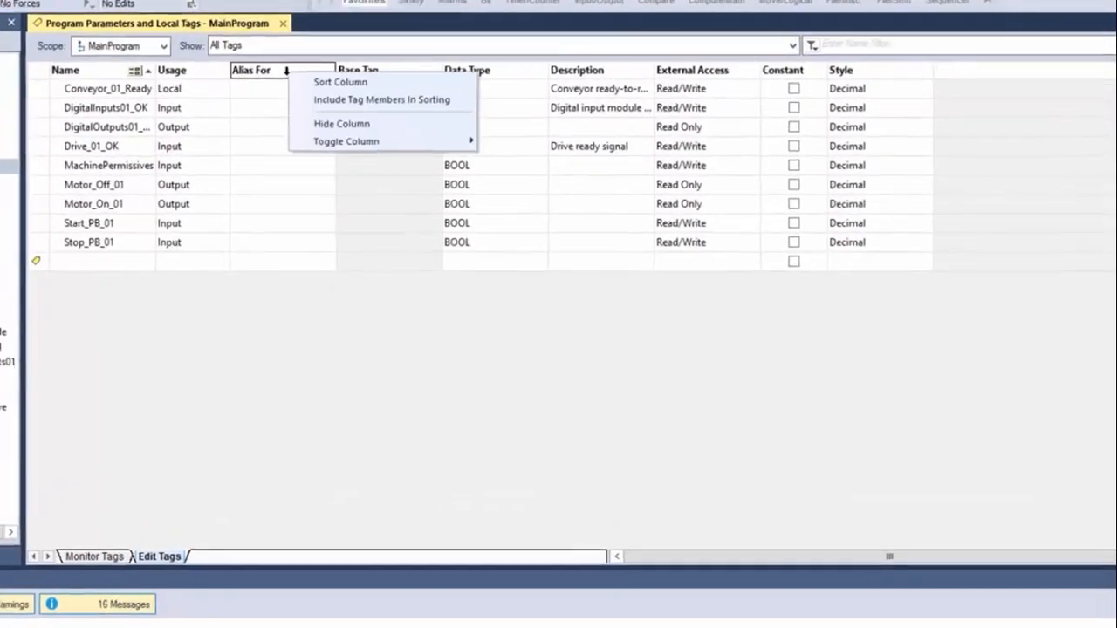
left_click(341, 135)
right_click(304, 86)
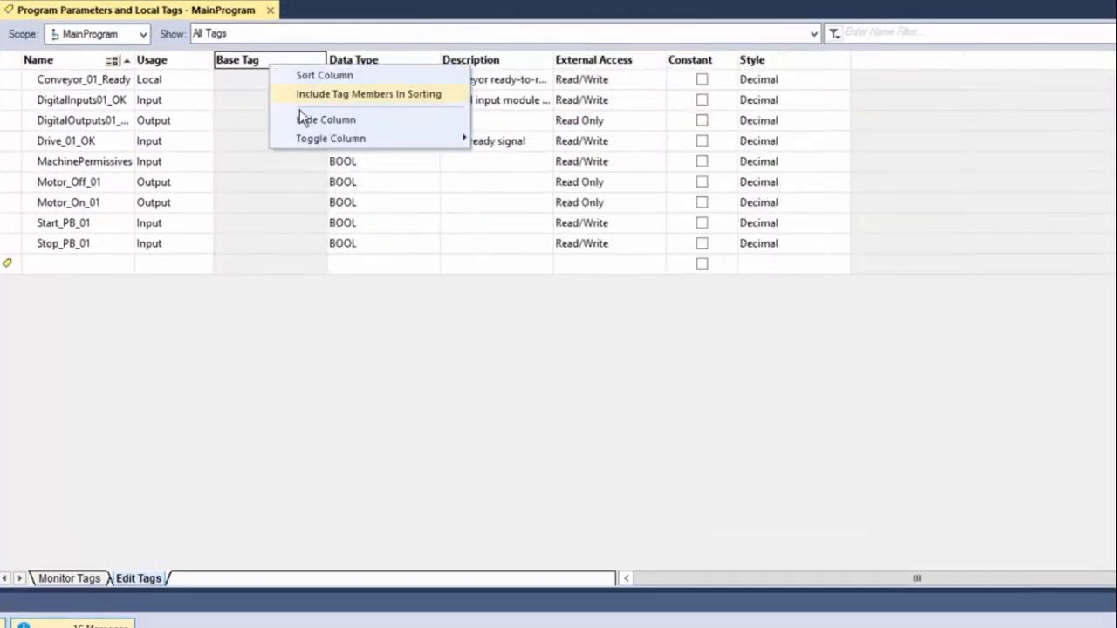
left_click(301, 118)
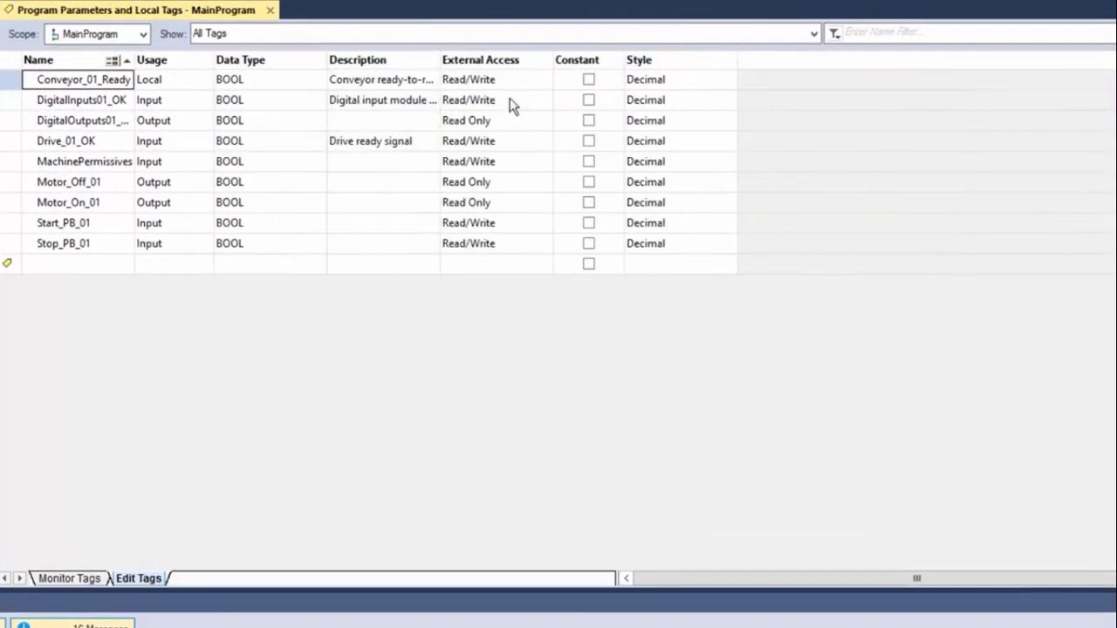
right_click(782, 59)
mouse_move(847, 132)
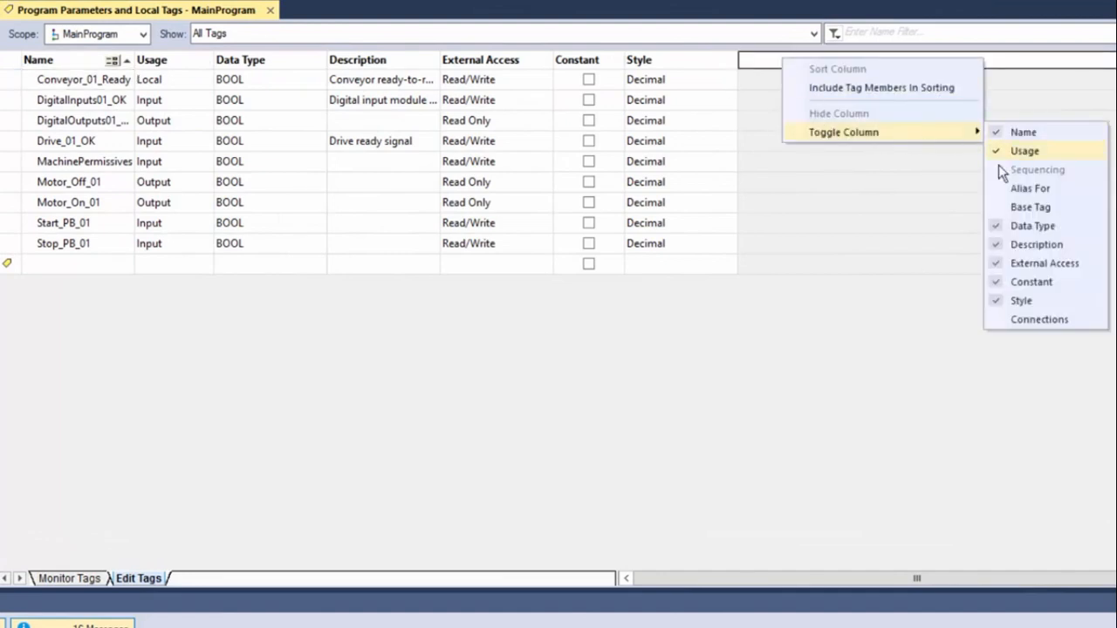
left_click(1012, 319)
Connect Motor_Off_01 to Local:2:O.Pt03.Data and Motor_On_01 to Local:2:O.Pt02.Data
left_click(765, 108)
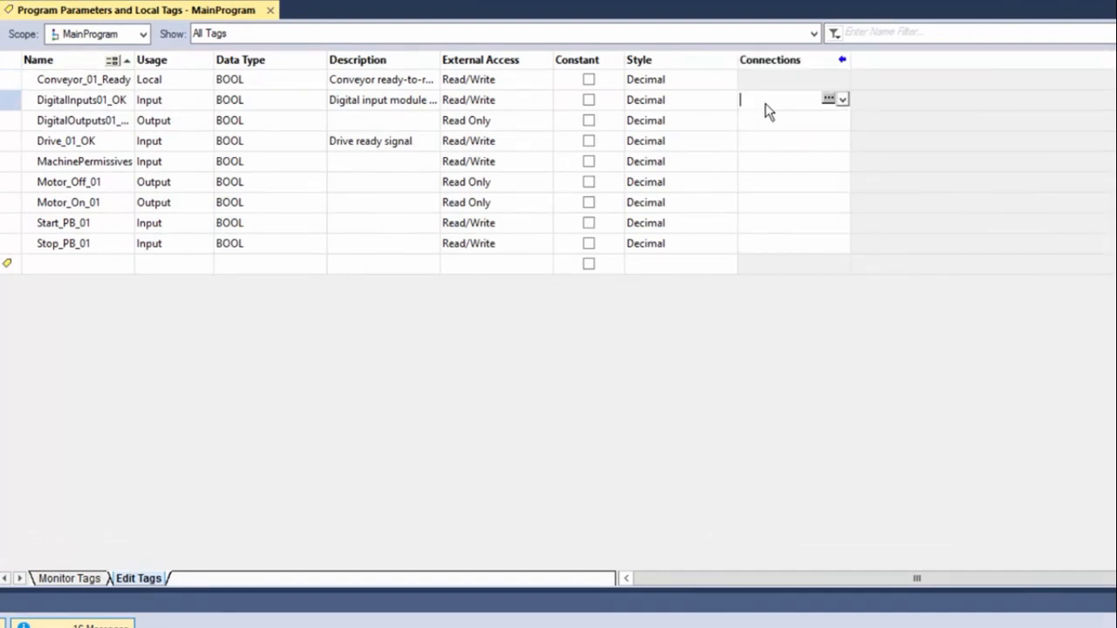
key("Down")
key("Down")
key("Down")
key("Down")
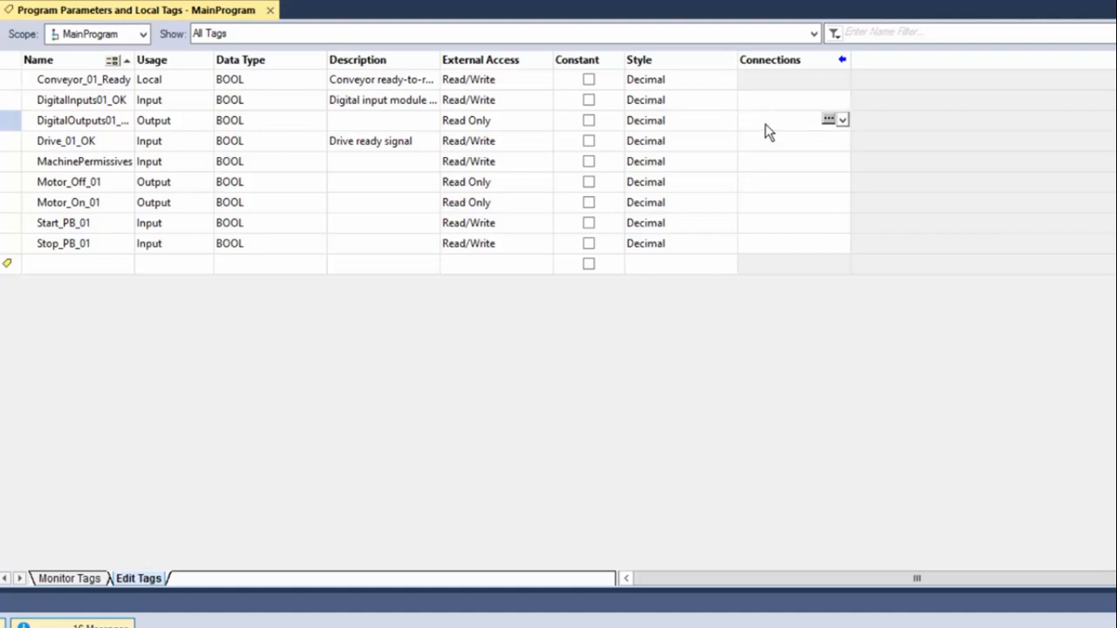
type("L")
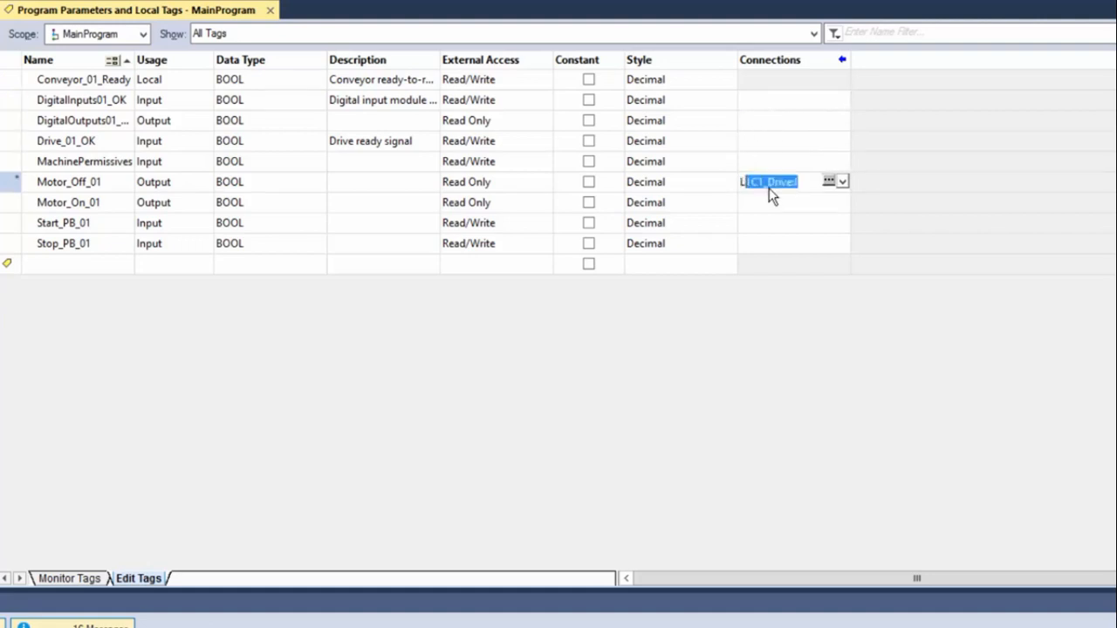
type("ocal:2:O.Pt03.Data")
key("Return")
type("Local:2:O.Pt02.Data")
key("Return")
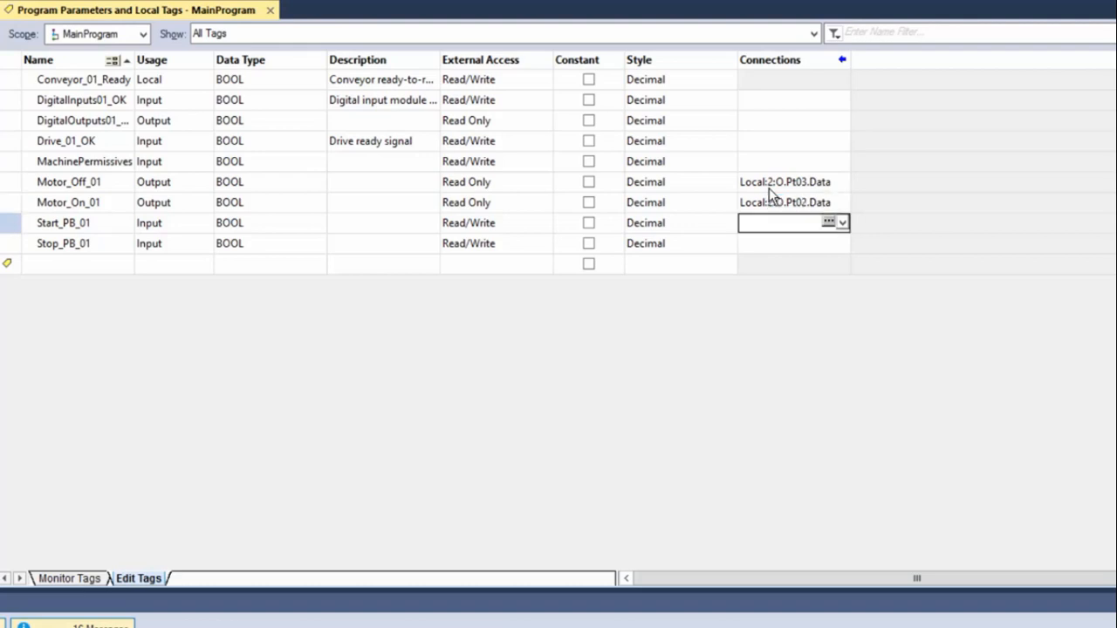
Connect Start_PB_01 to Local:1:I.Pt02.Data and Stop_PB_01 to Local:1:I.Pt03.Data, and close the tag table
type("Local:1:I.P")
type("t02.Data")
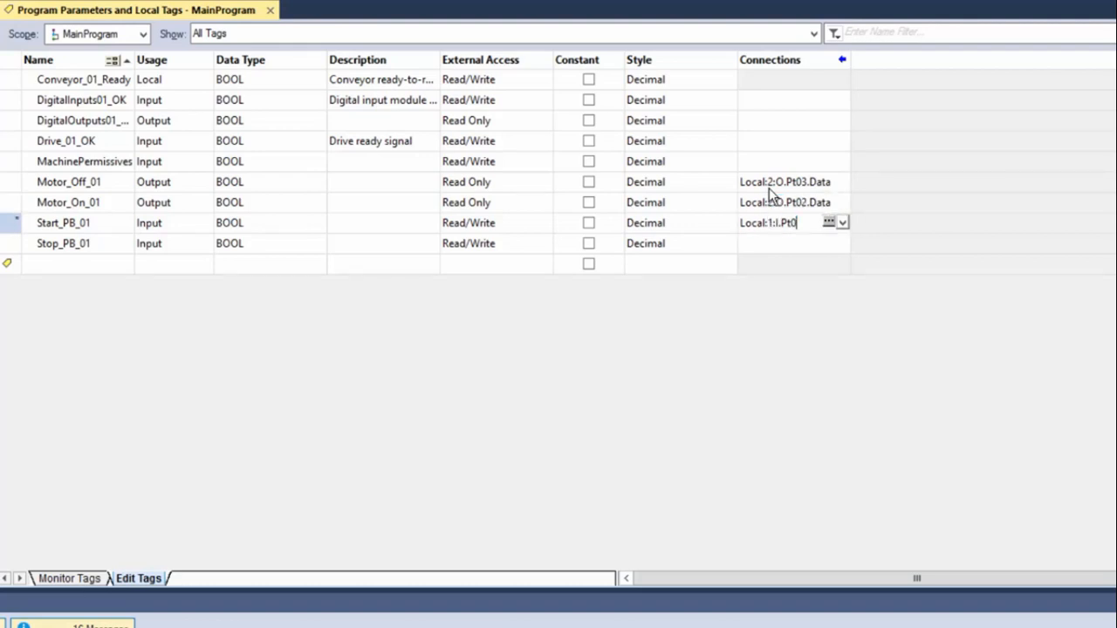
key("Return")
type("Local:1:I.Pt03.Data")
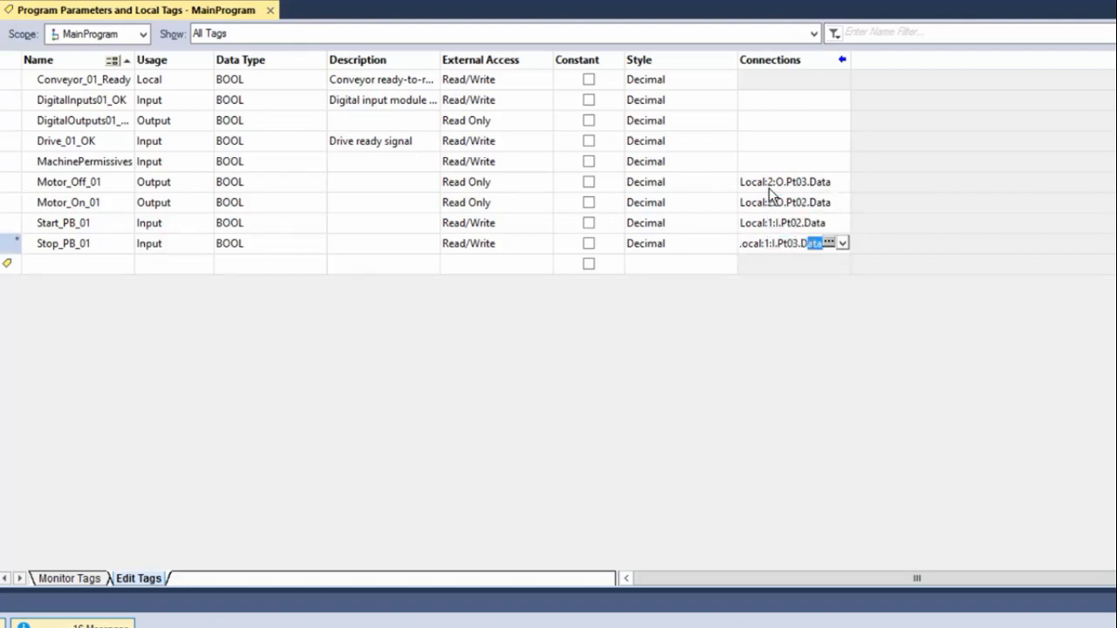
key("Return")
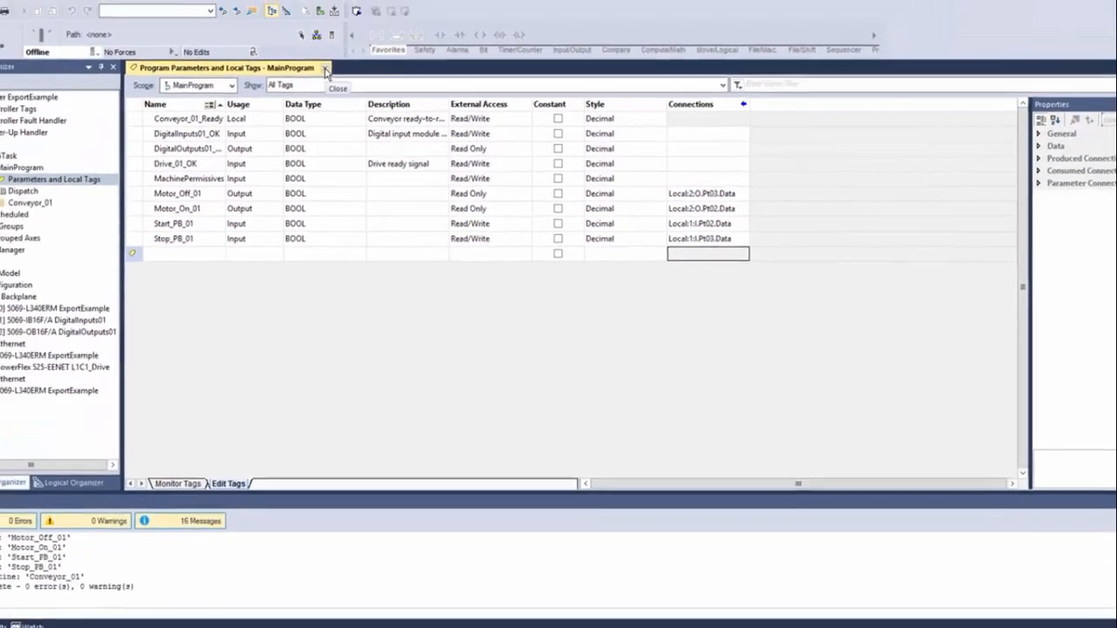
left_click(325, 68)
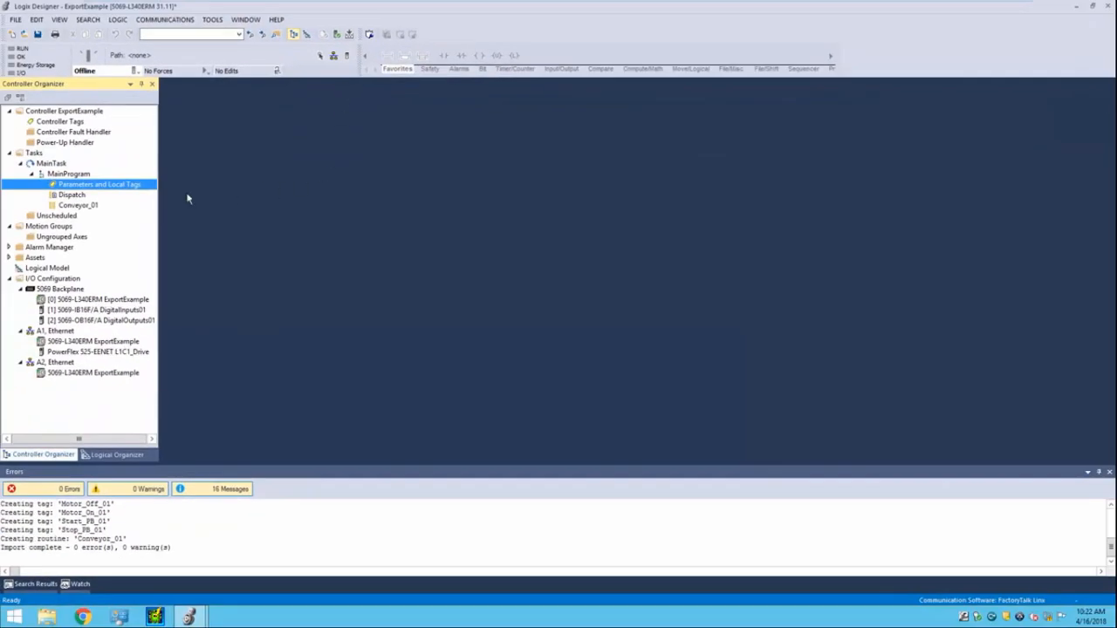
Open the Dispatch routine and add a JSR instruction to rung 0
double_click(24, 191)
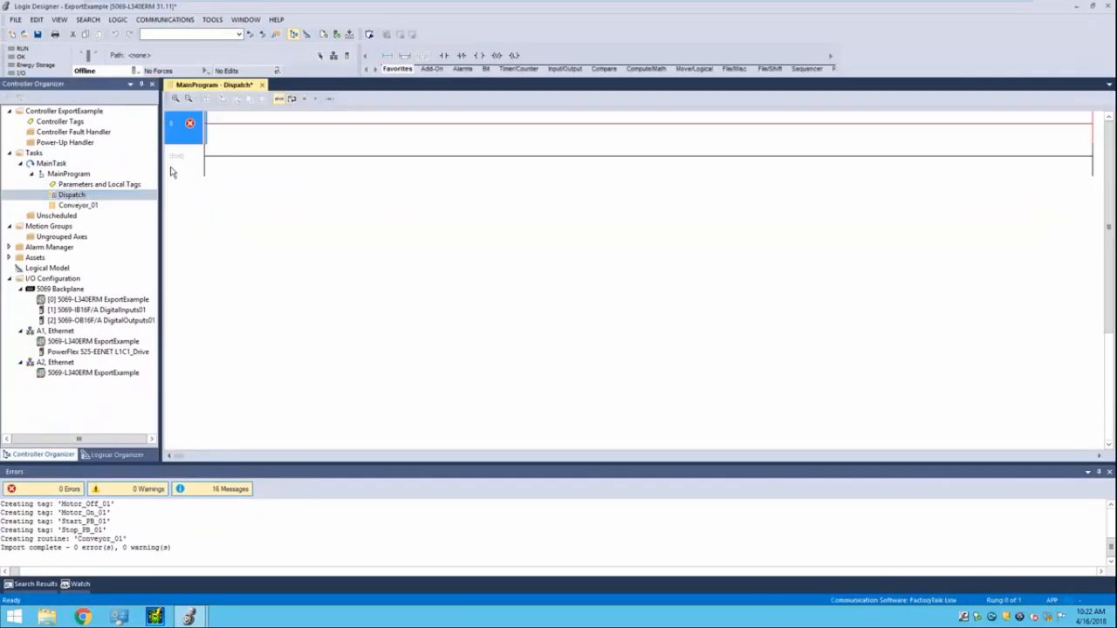
left_click(176, 98)
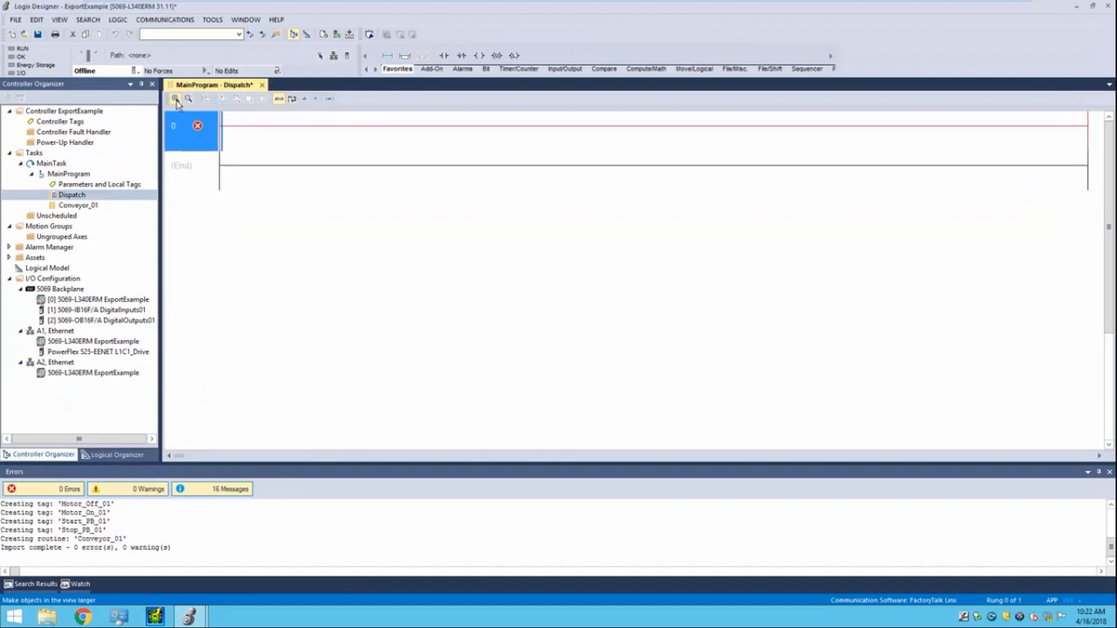
left_click(176, 98)
left_click(176, 99)
double_click(137, 163)
type("JSR")
key("Return")
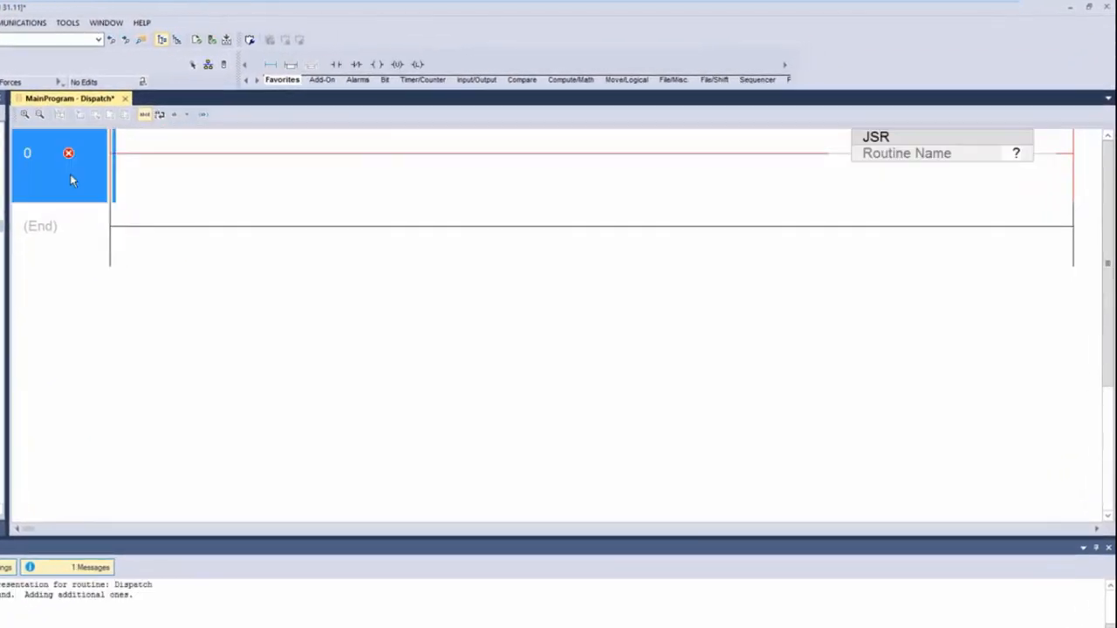
Set the JSR instruction's routine name to Conveyor_01, accept the rung and close the Dispatch routine
left_click(1018, 147)
left_click(1014, 155)
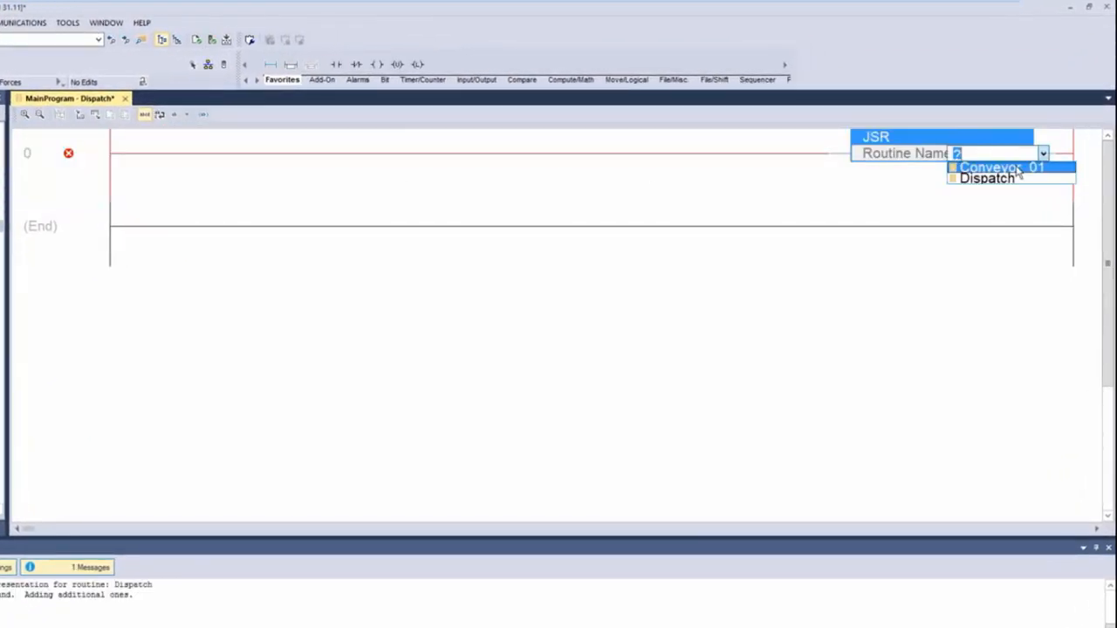
left_click(1017, 171)
left_click(77, 166)
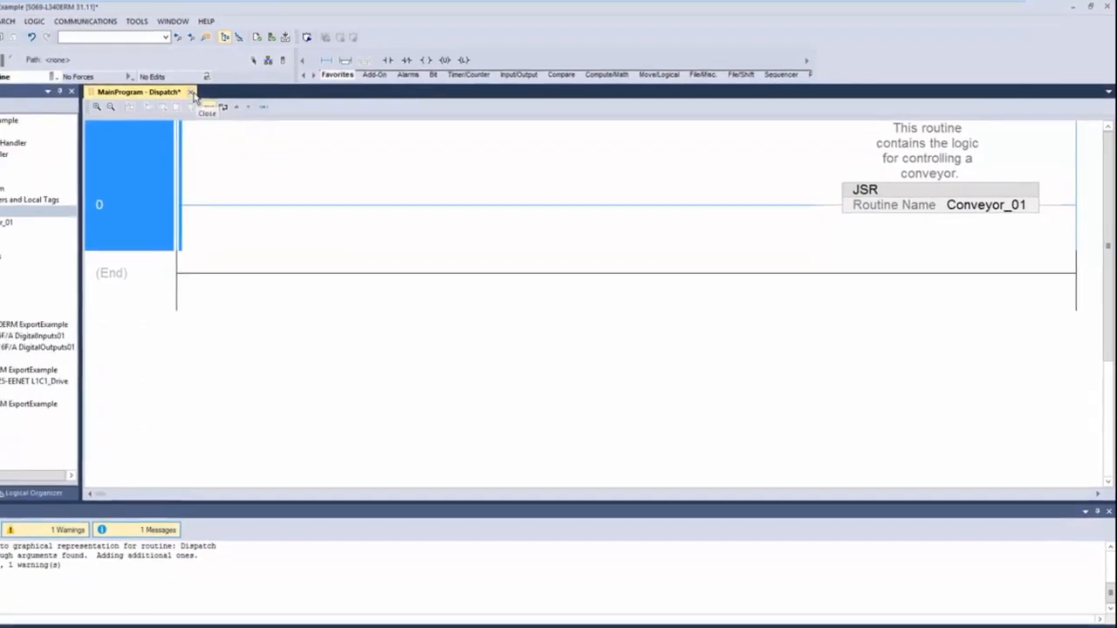
left_click(125, 98)
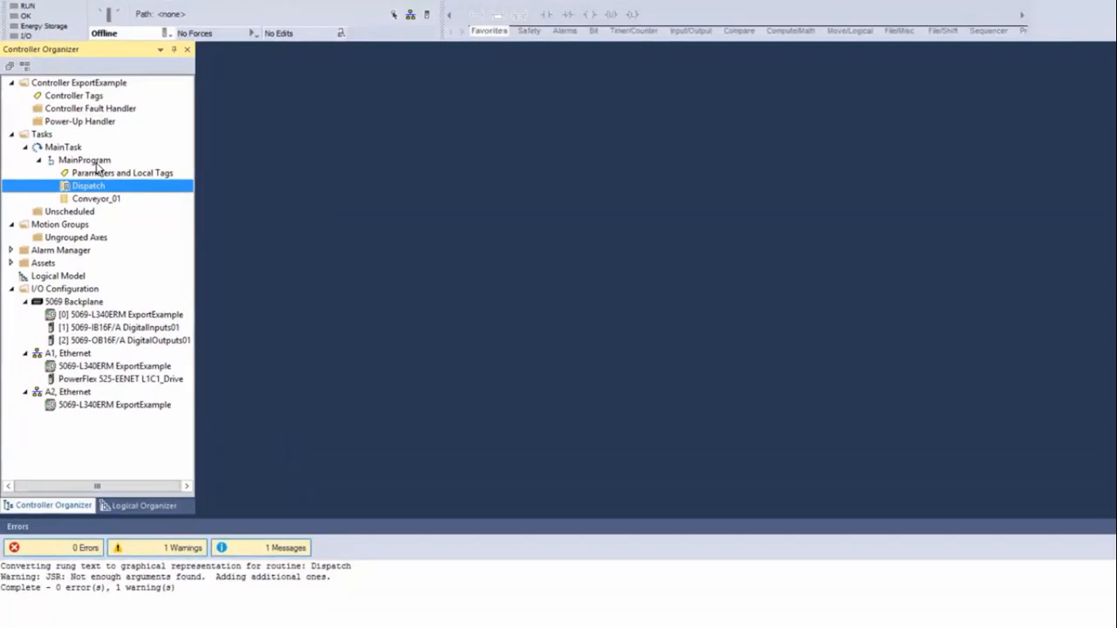
Start another routine import into MainProgram using Conveyor_01.L5X from the Projects folder
left_click(77, 174)
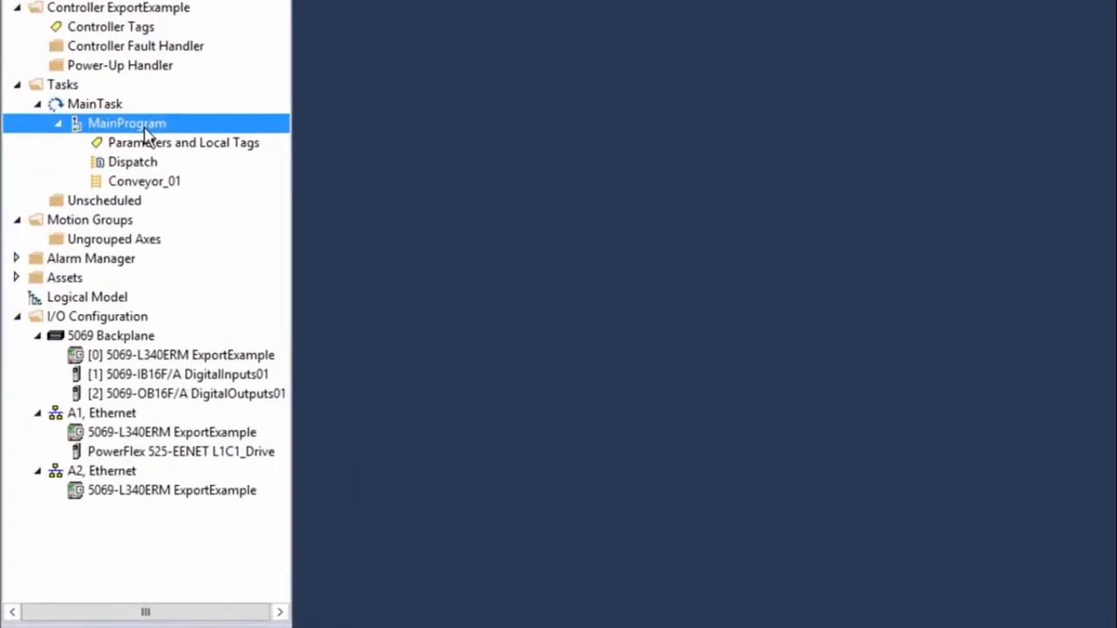
right_click(155, 124)
mouse_move(313, 144)
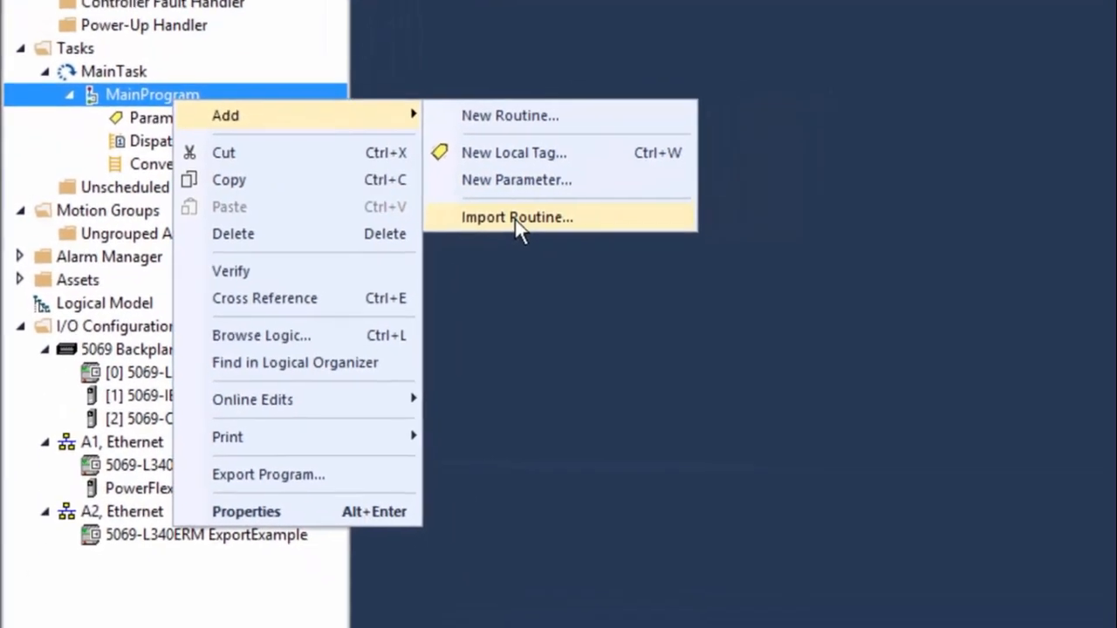
left_click(518, 218)
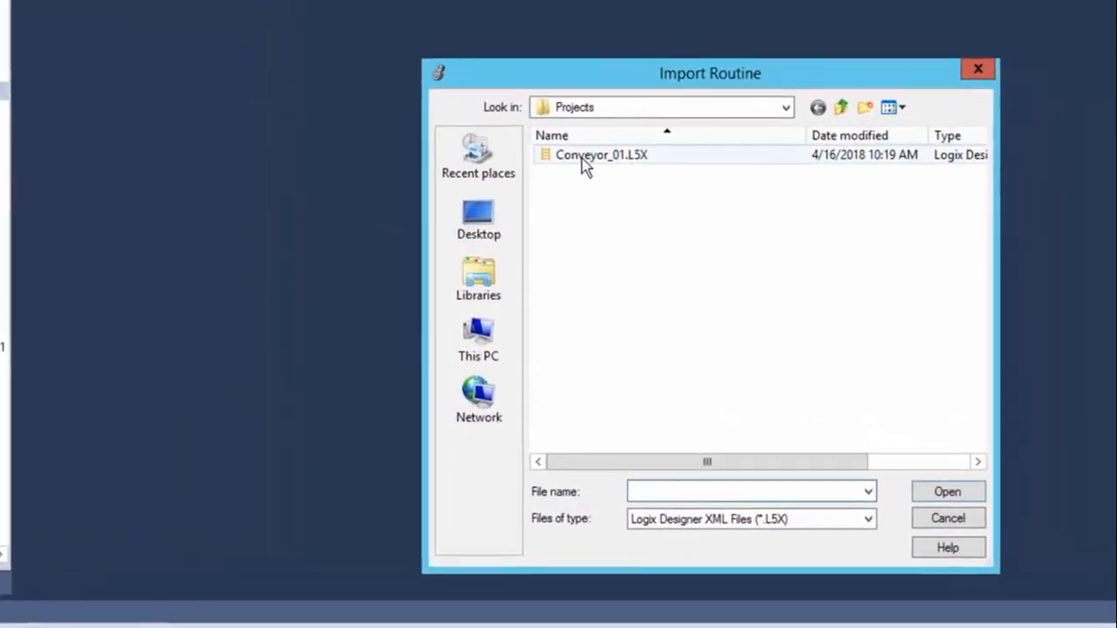
left_click(585, 165)
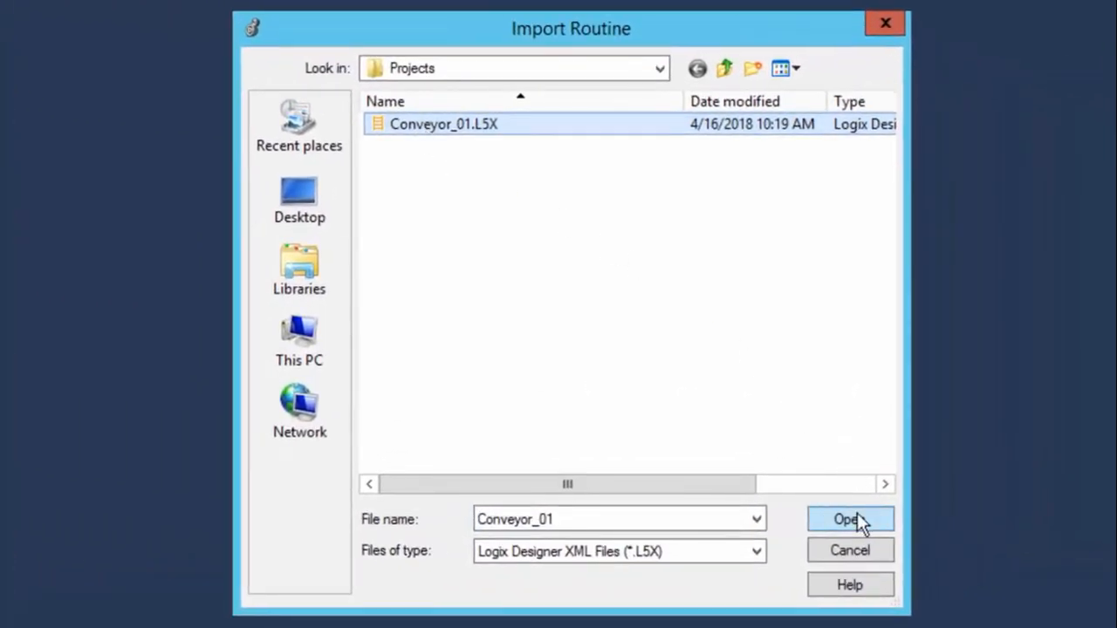
left_click(856, 517)
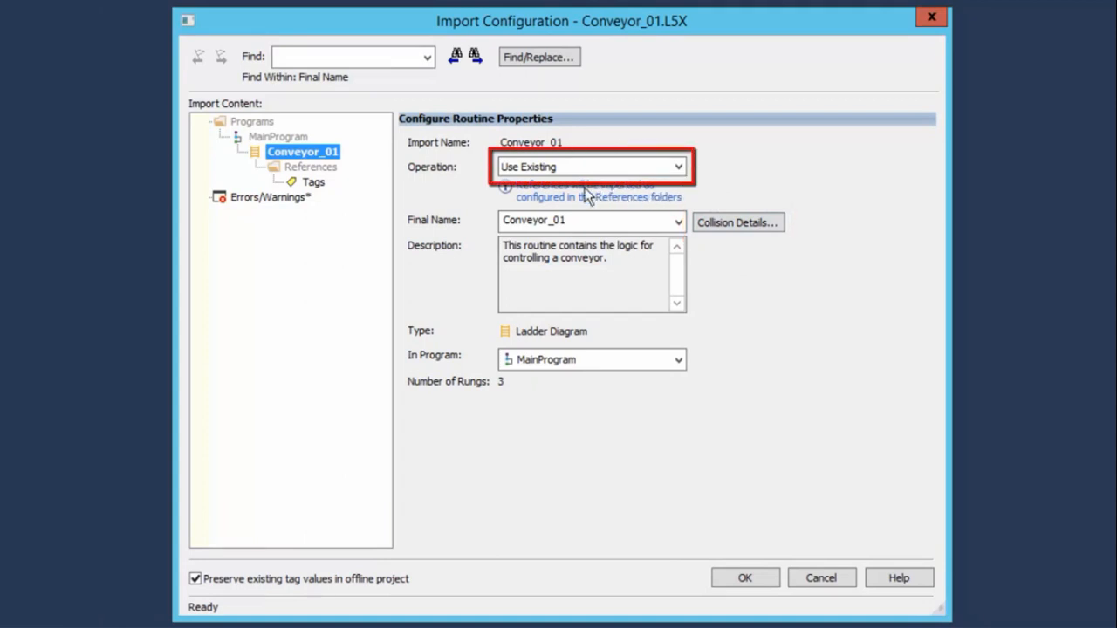
Set the imported routine's final name to Conveyor_02 and select its description text
left_click(579, 221)
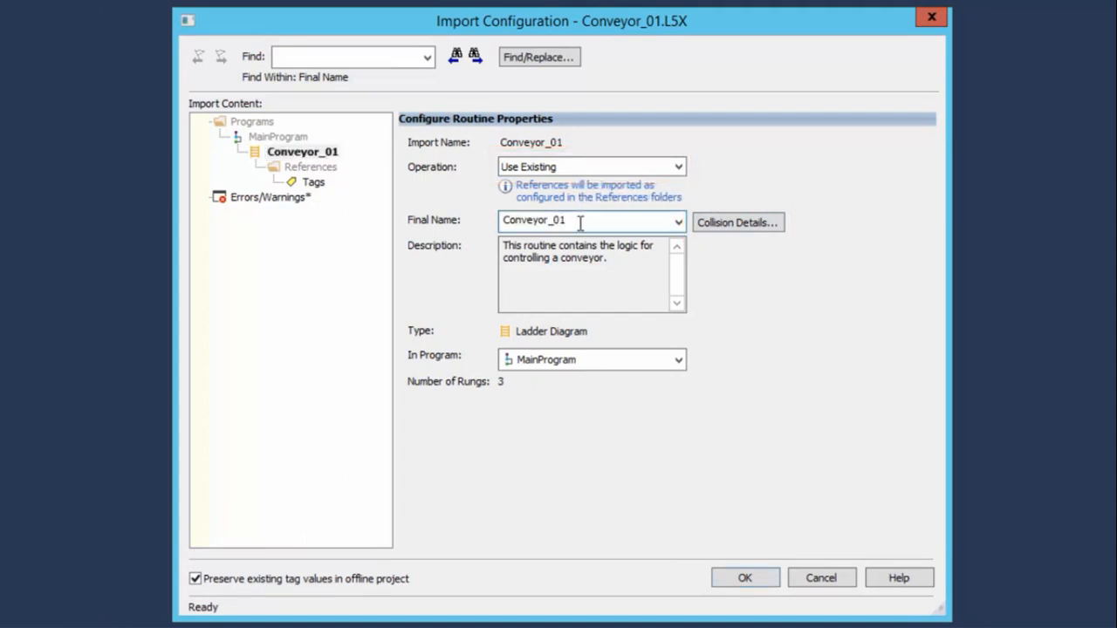
key("BackSpace")
type("2")
left_click(617, 259)
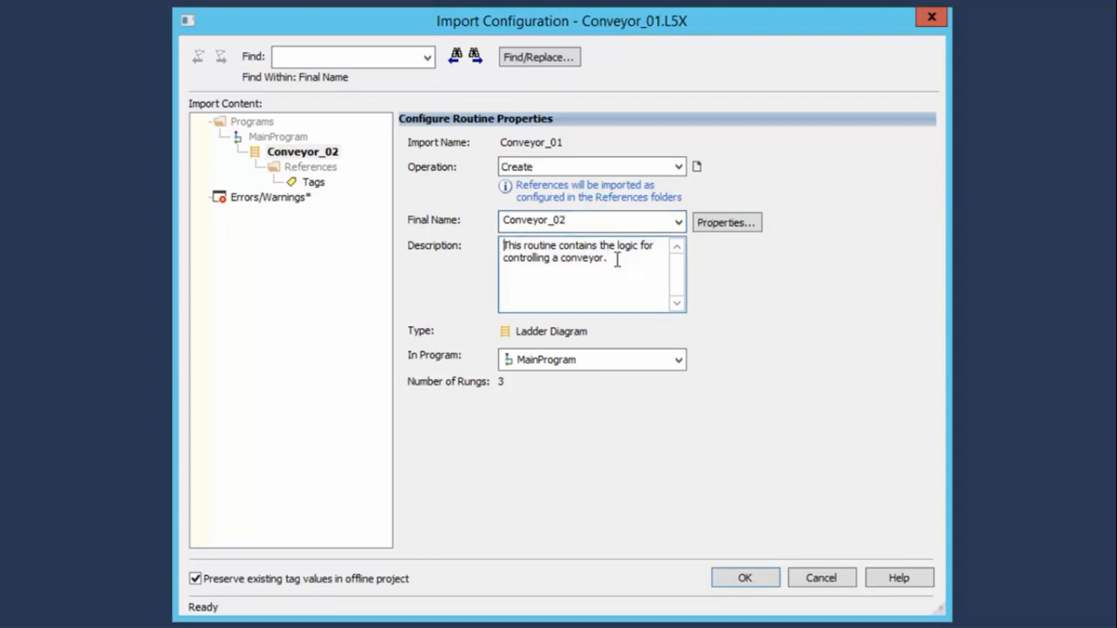
key("ctrl+a")
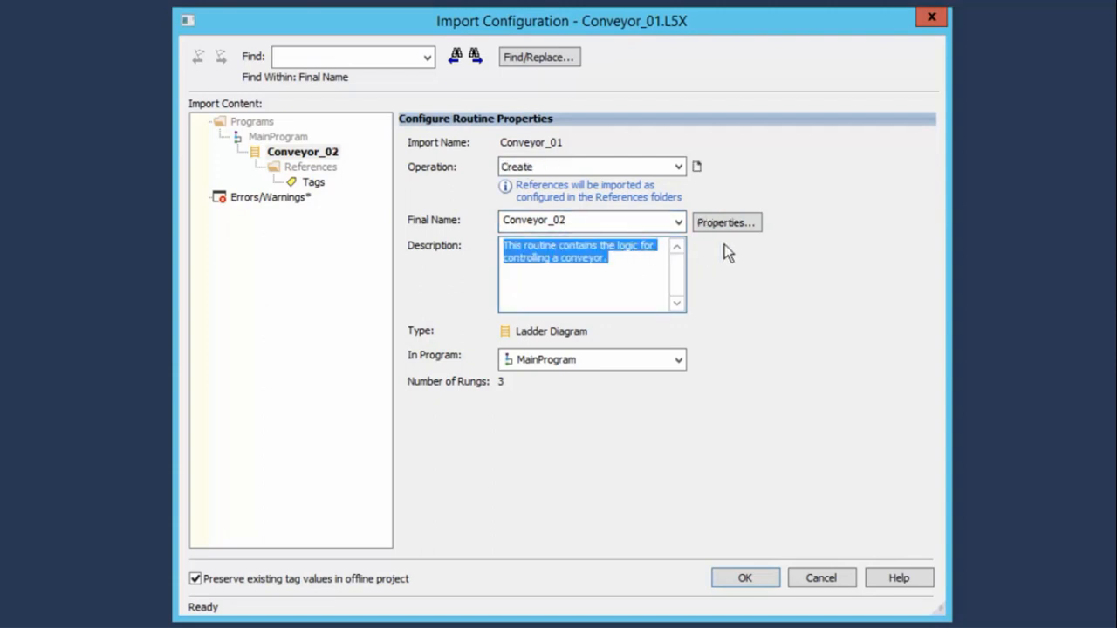
Display the import's tag references and set up a find and replace of 01 with 02 in their final names
left_click(314, 183)
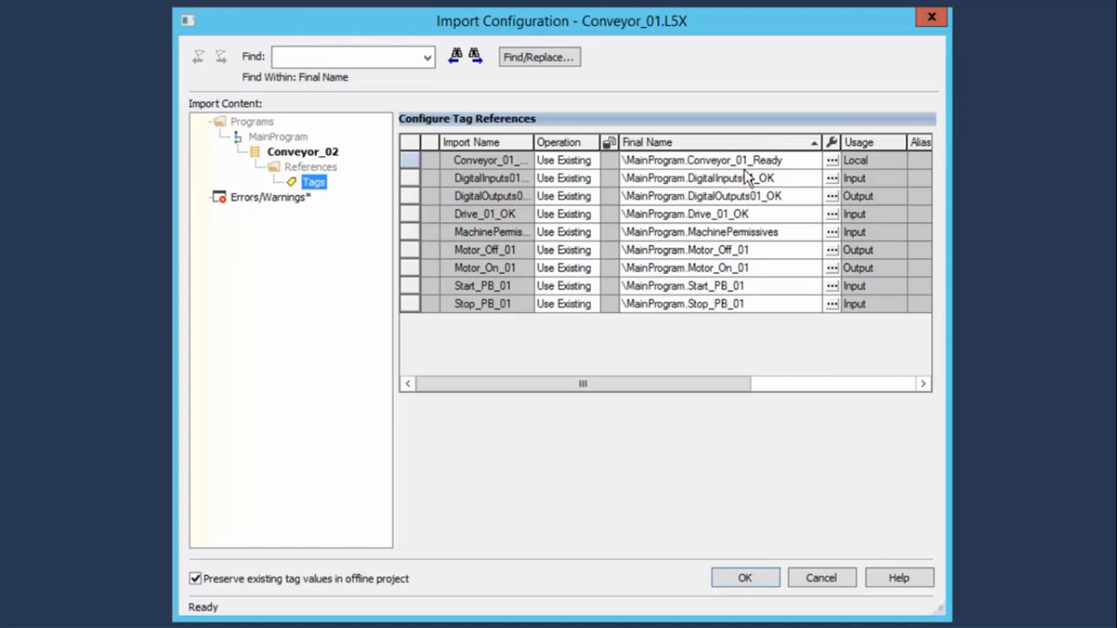
left_click(537, 59)
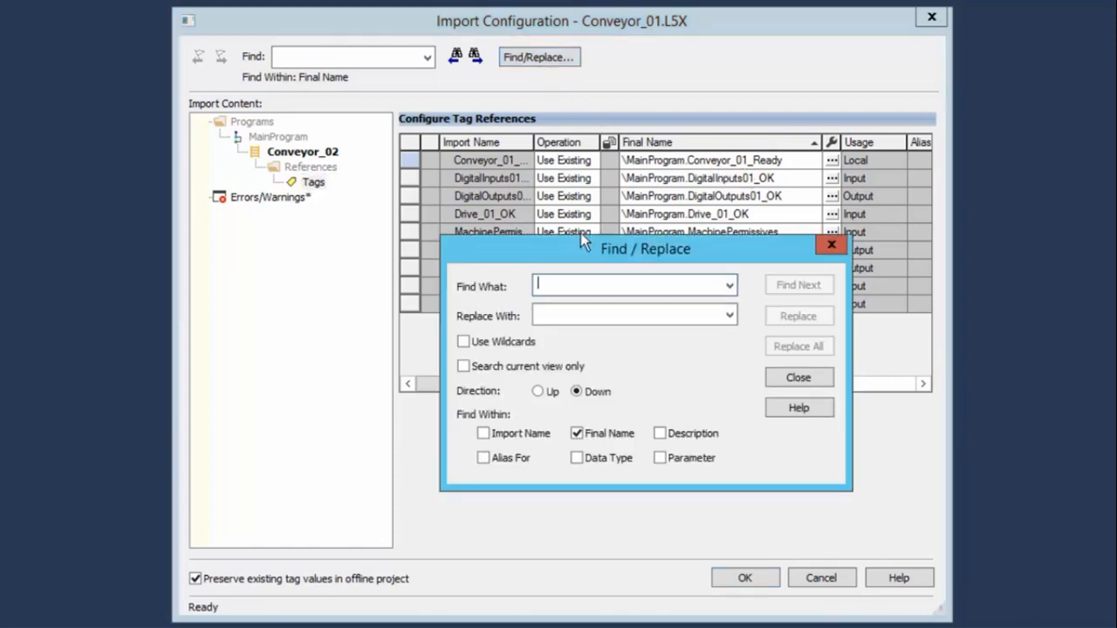
left_click_drag(595, 246, 259, 178)
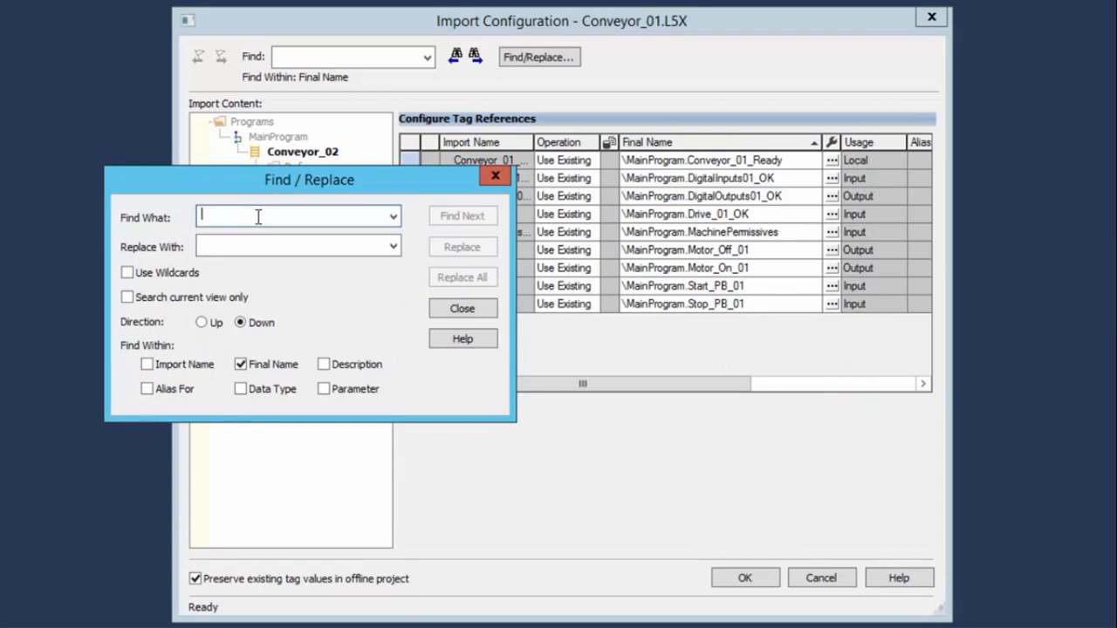
type("01")
left_click(273, 249)
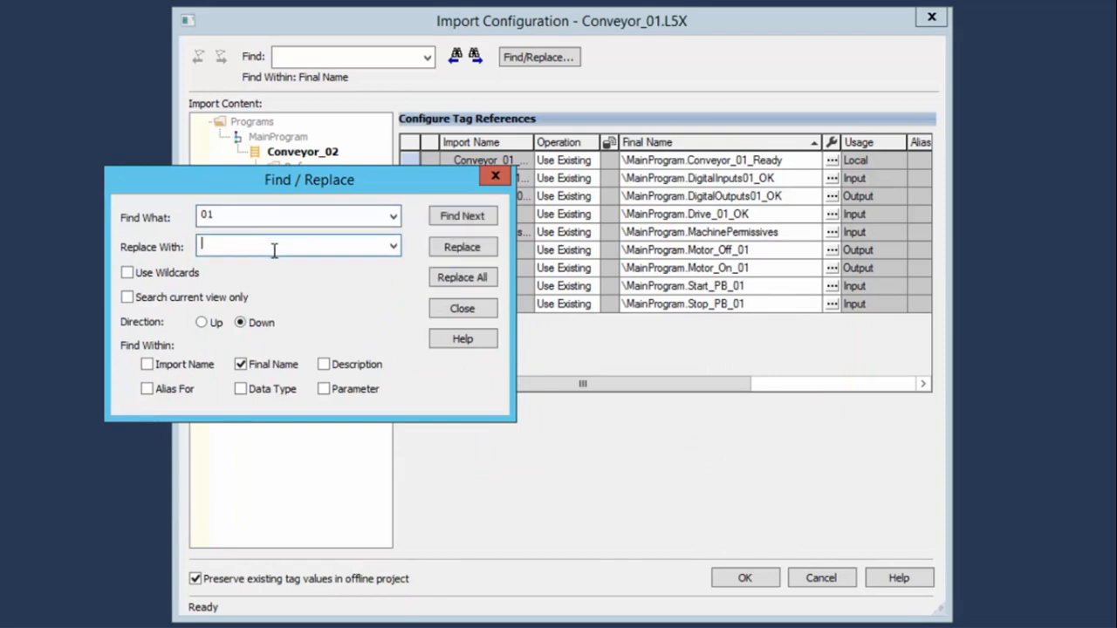
type("02")
Replace 01 with 02 one by one in the final names of the Conveyor_01_Ready, DigitalInputs01_OK and DigitalOutputs01_OK tags
left_click(466, 215)
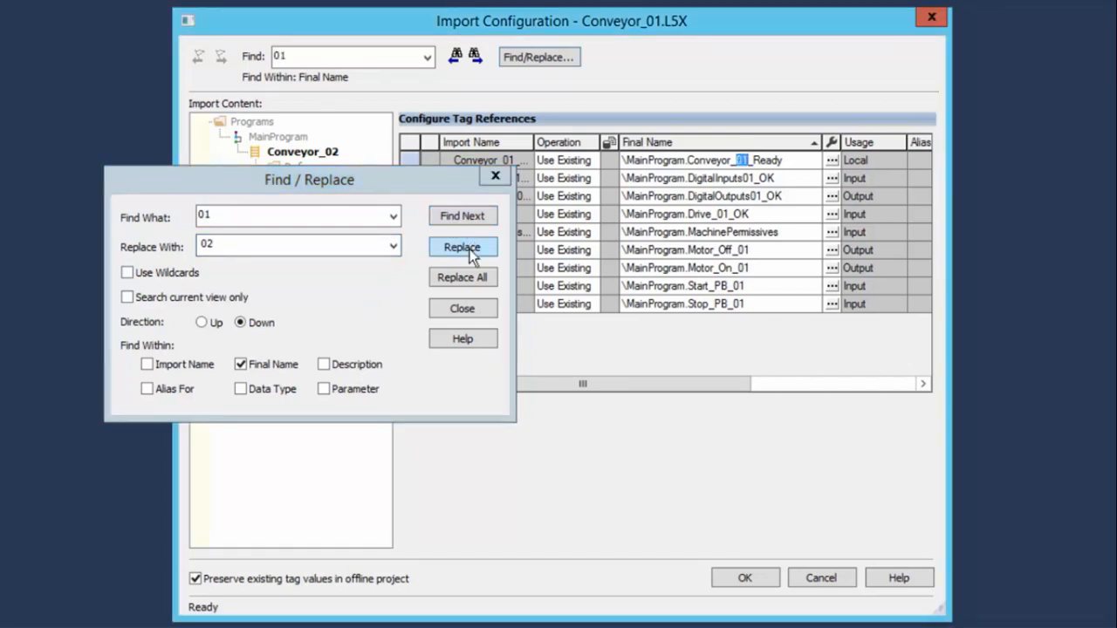
left_click(462, 247)
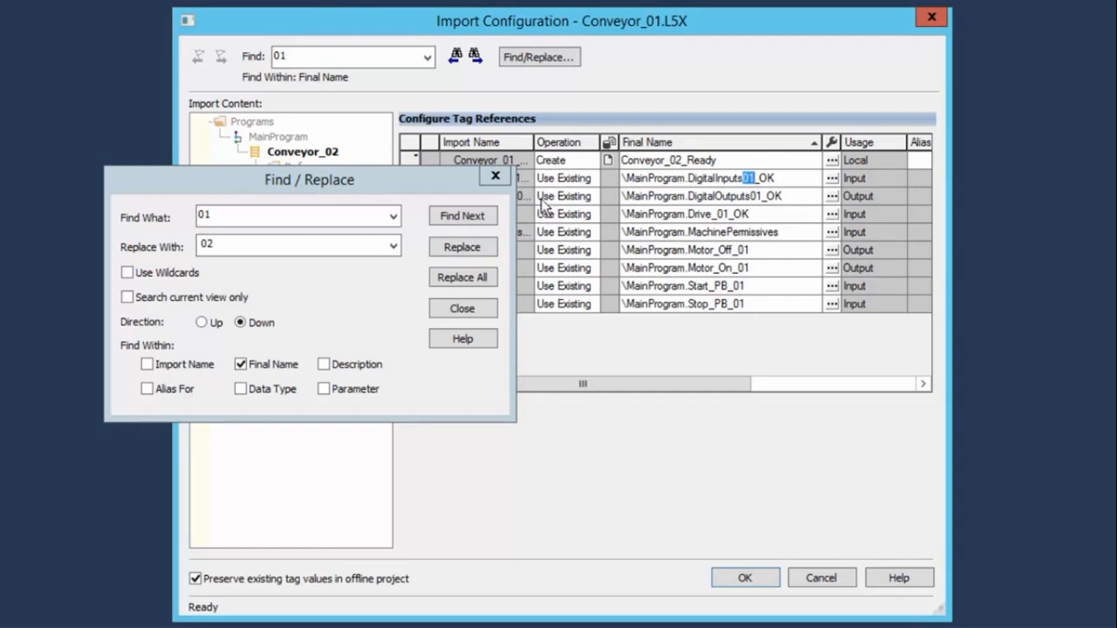
left_click(461, 247)
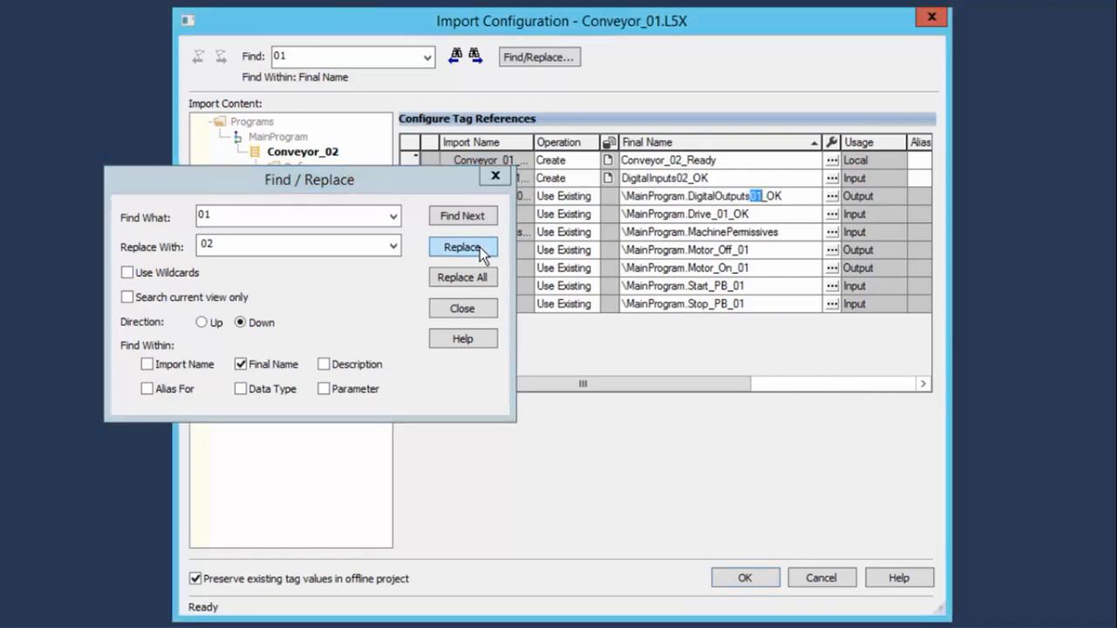
left_click(480, 247)
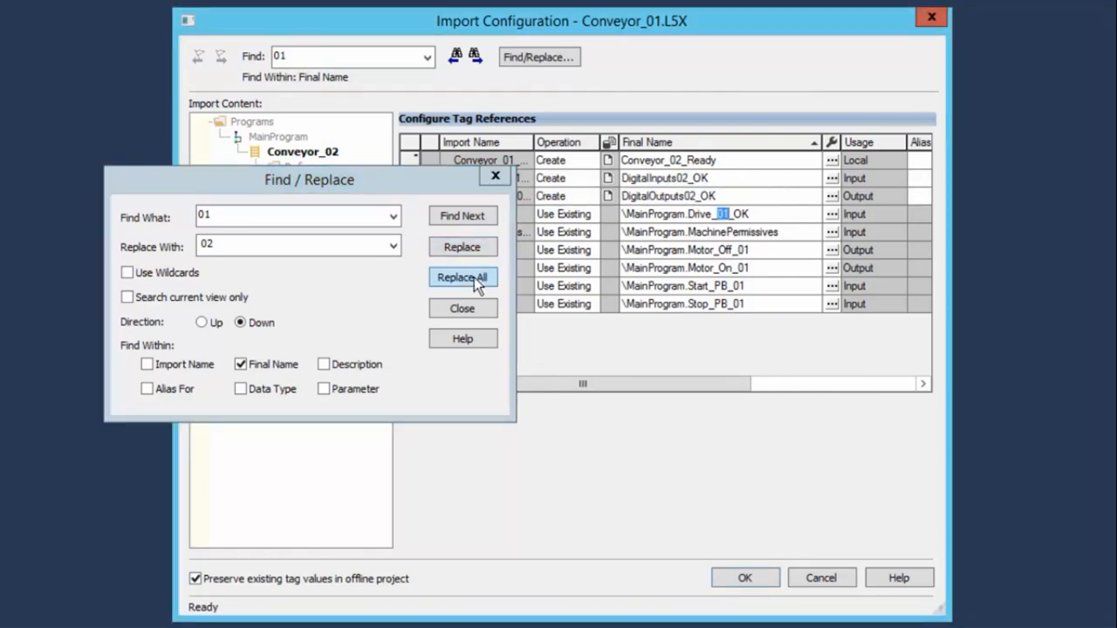
Replace all remaining 01 occurrences with 02 in the tags' final names and complete the Conveyor_02 import
left_click(473, 279)
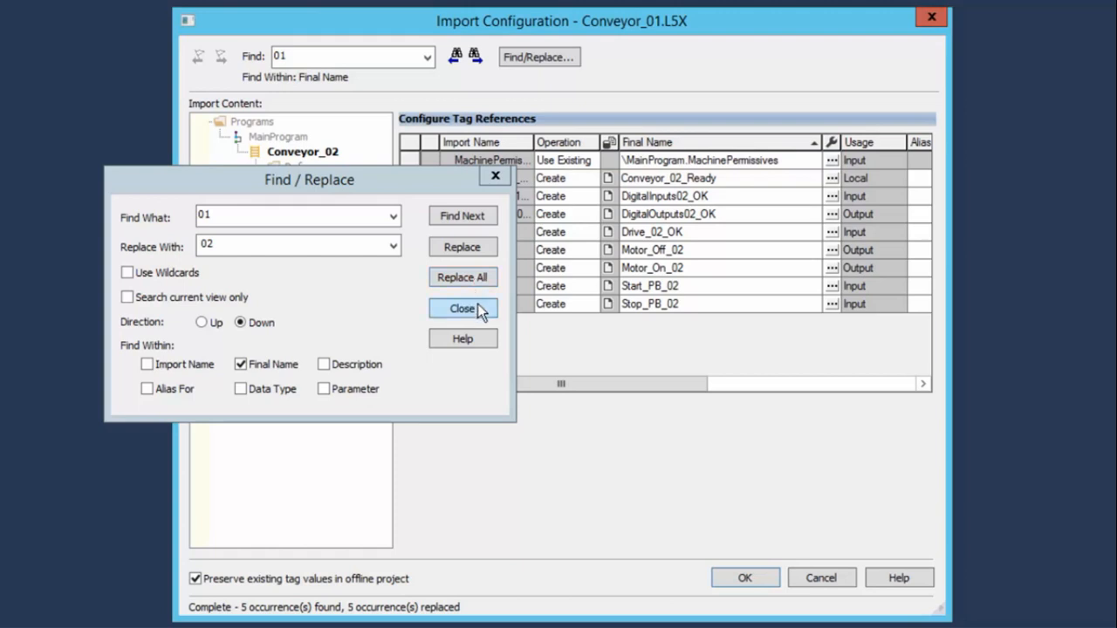
left_click(477, 306)
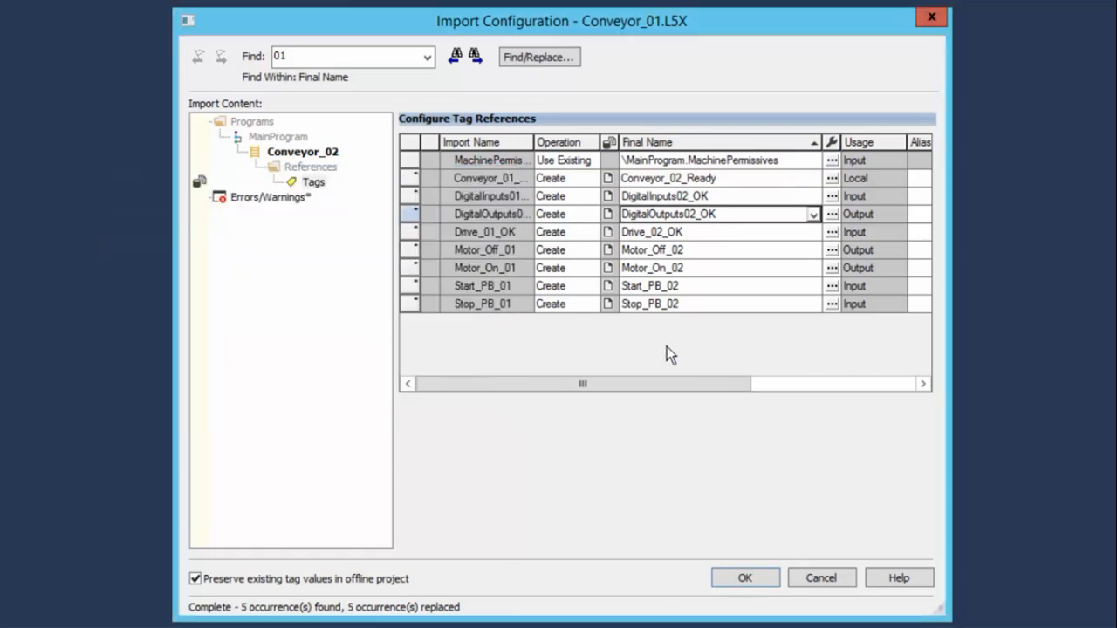
left_click(748, 577)
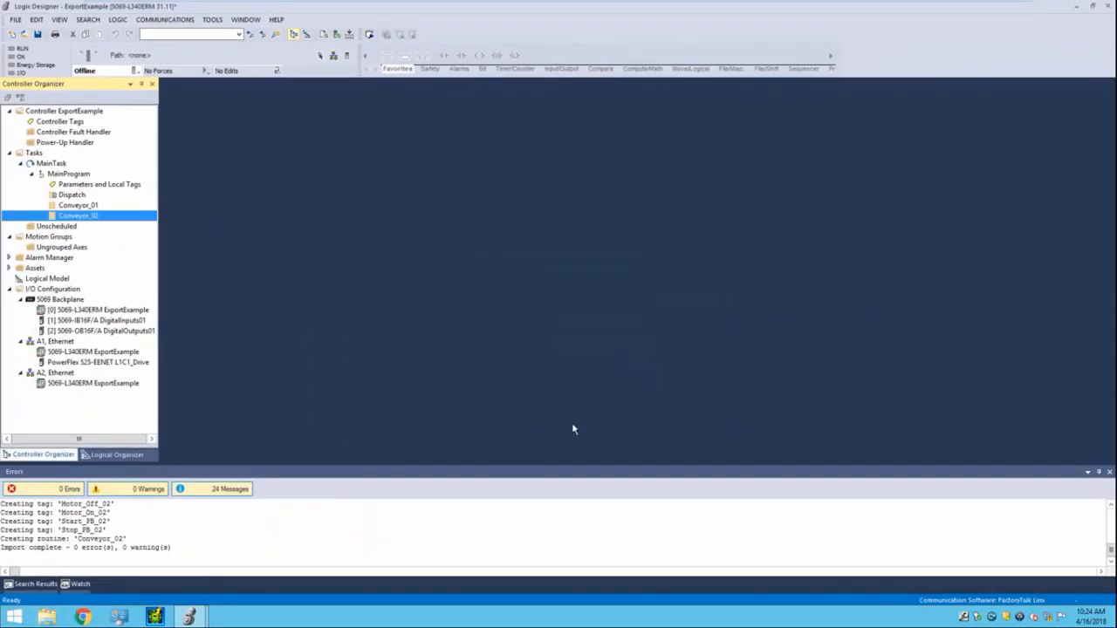
Open the Conveyor_02 routine to review its rungs and tag names, and close it
double_click(79, 217)
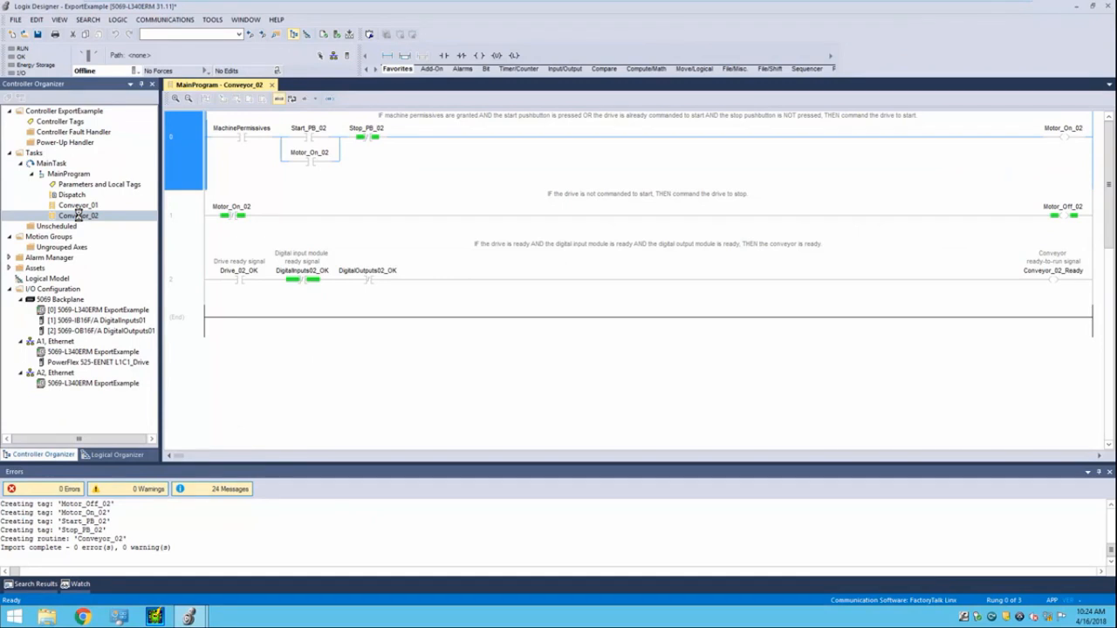
left_click(272, 85)
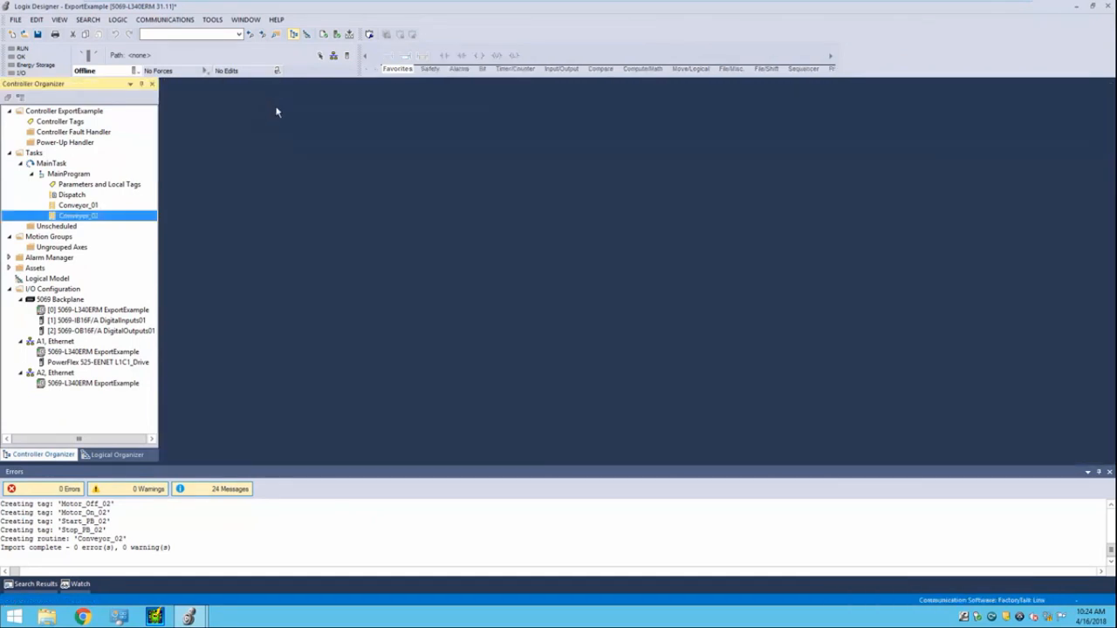
In MainProgram's parameters and local tags, connect Motor_Off_02 to Local:2:O.Pt05.Data and Motor_On_02 to Local:2:O.Pt04.Data
double_click(126, 186)
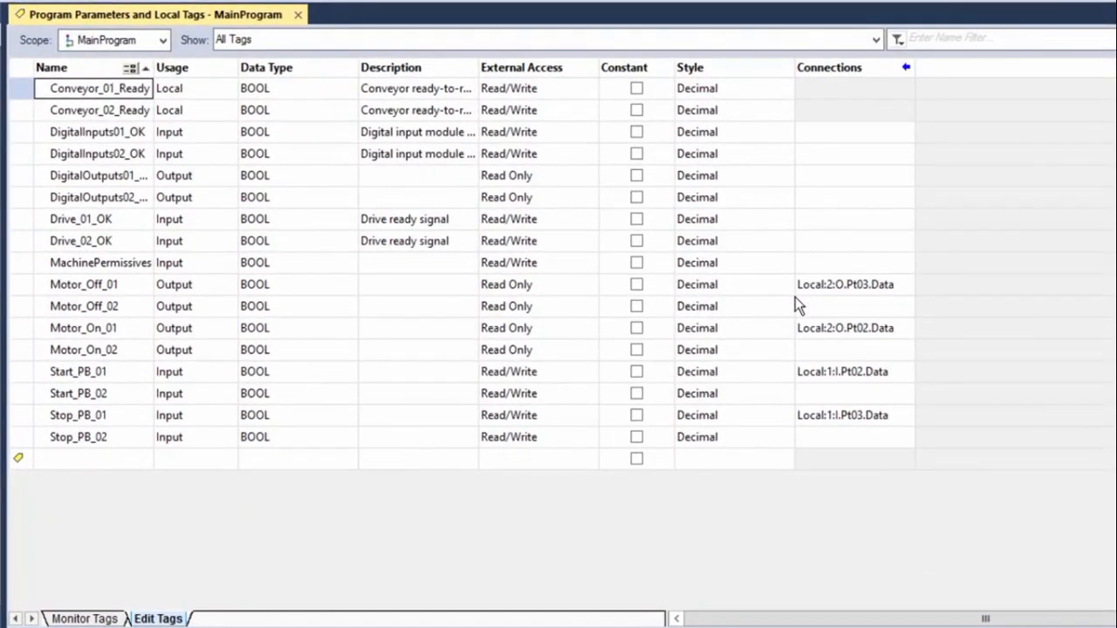
left_click(806, 304)
type("Local:2:O.Pt0")
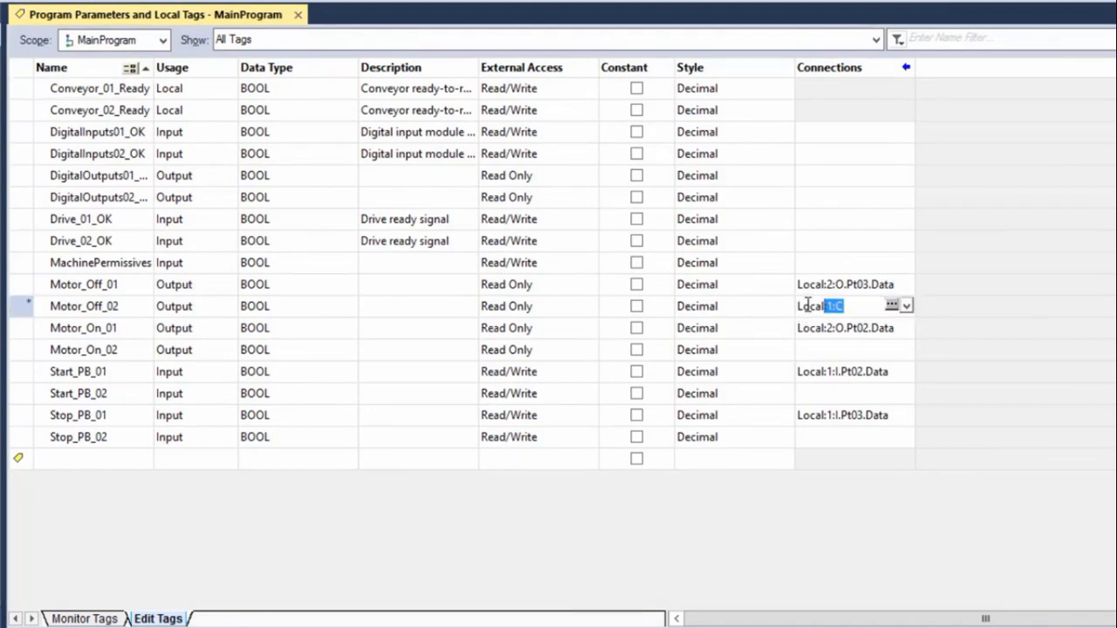
type("5")
key("Return")
key("Down")
type("Local:2:O.Pt0")
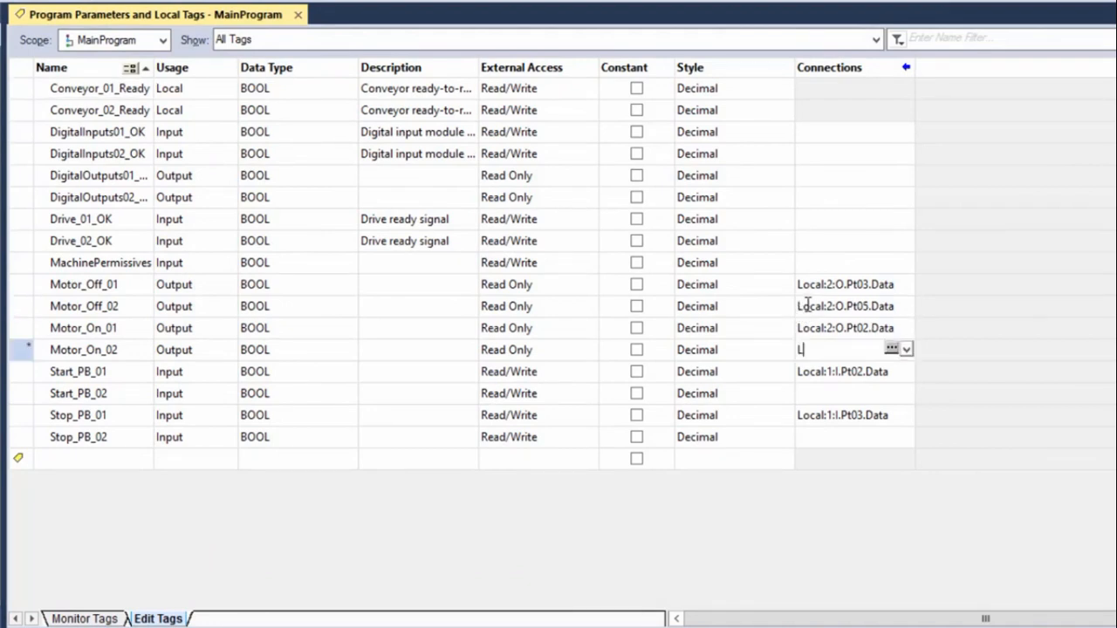
key("Return")
Connect Start_PB_02 to Local:1:I.Pt04.Data and Stop_PB_02 to Local:1:I.Pt05.Data, and close the tag list
type("Local:1:I.Pt04")
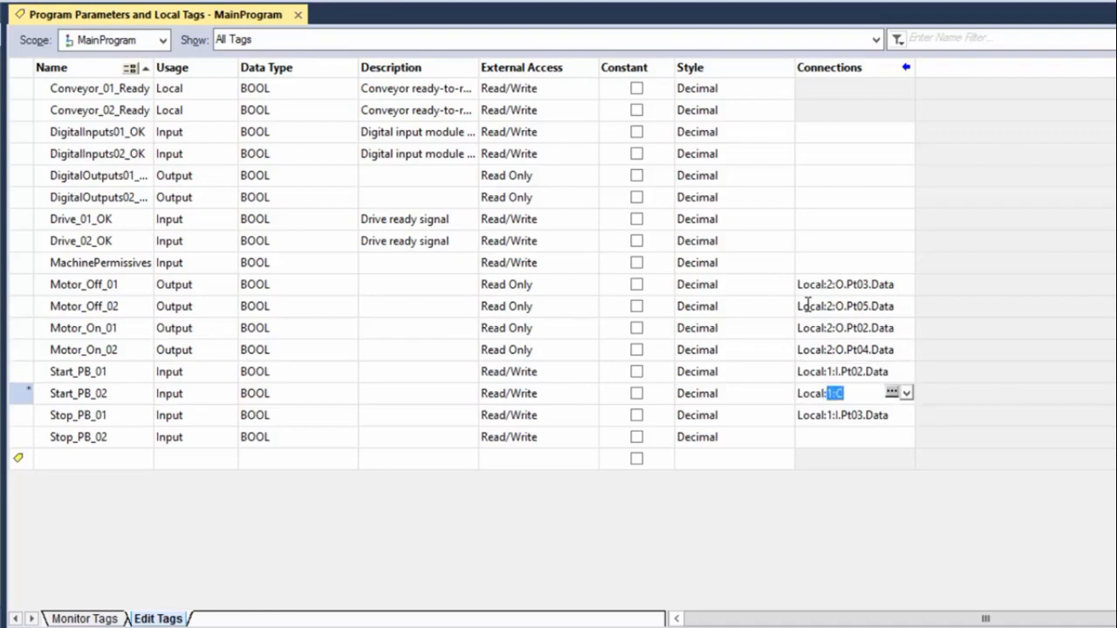
key("Return")
type("Local:1:I.Pt05")
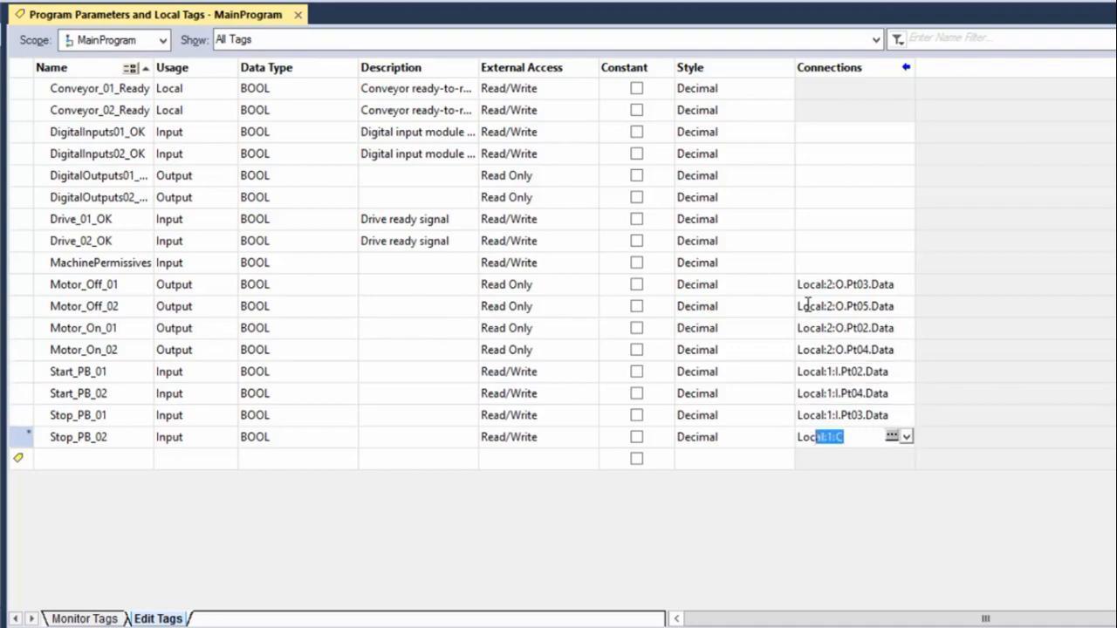
key("Return")
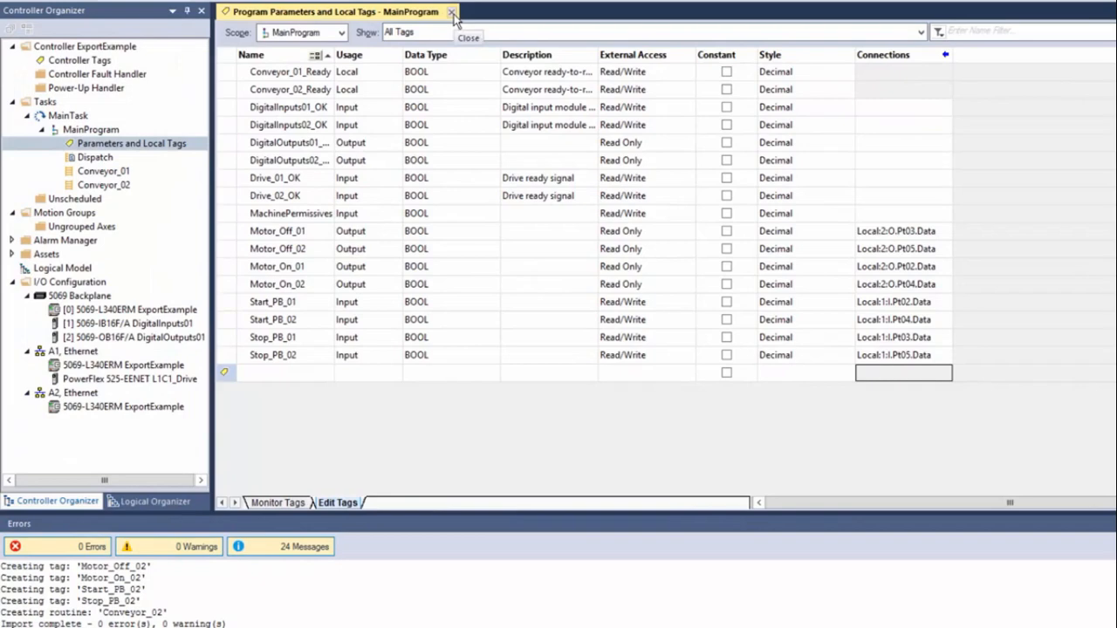
left_click(355, 13)
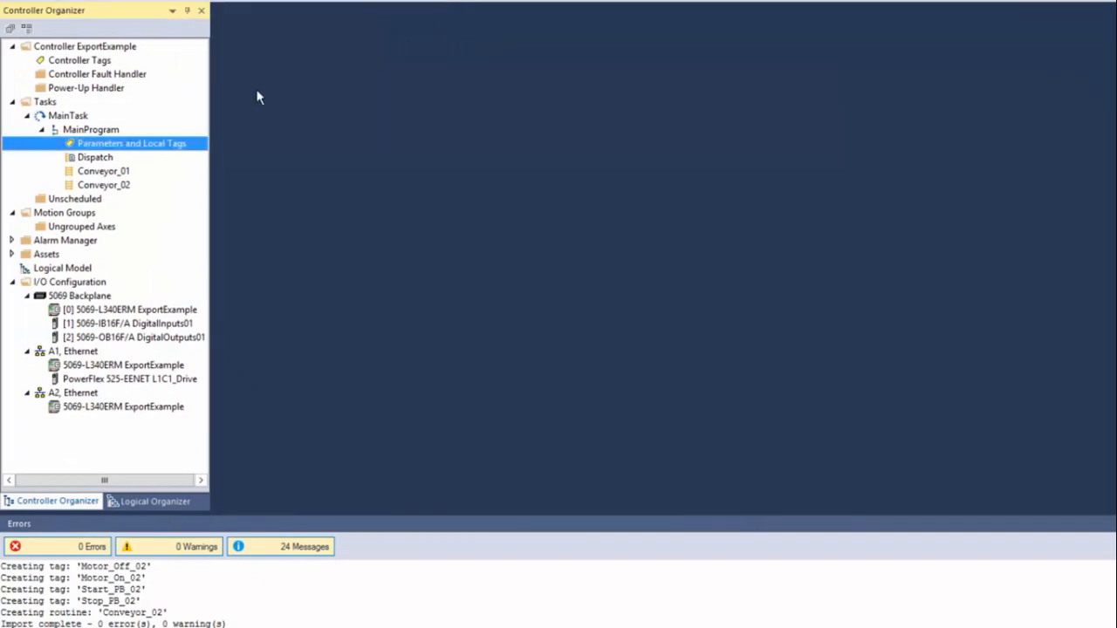
Duplicate the JSR rung in the Dispatch routine, set the copy's routine name to Conveyor_02 and close the routine
double_click(103, 157)
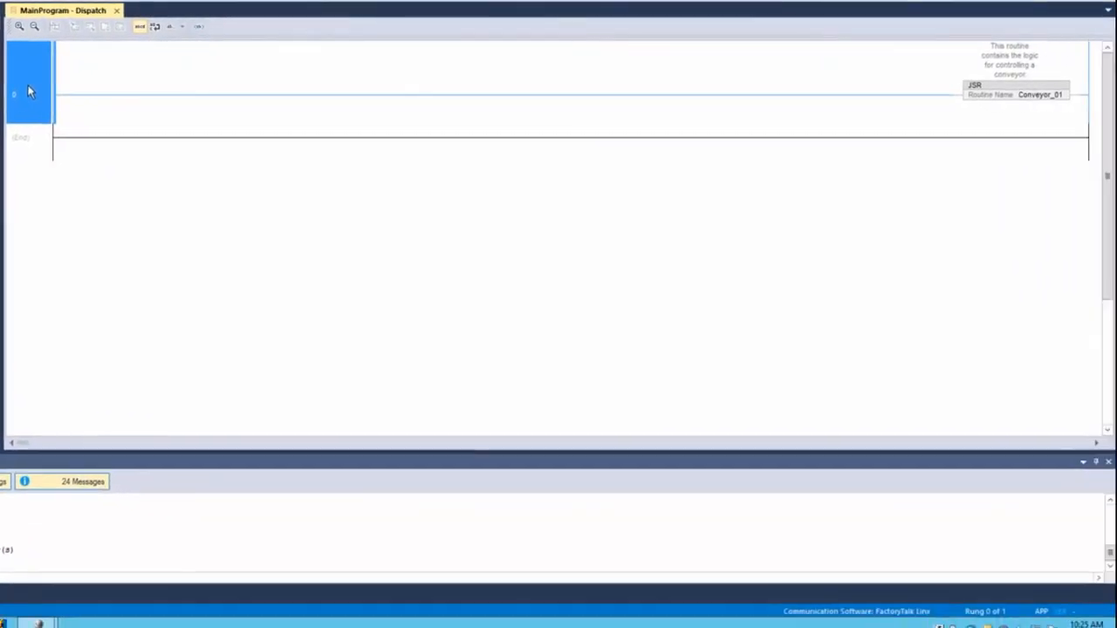
key("ctrl+v")
double_click(1031, 178)
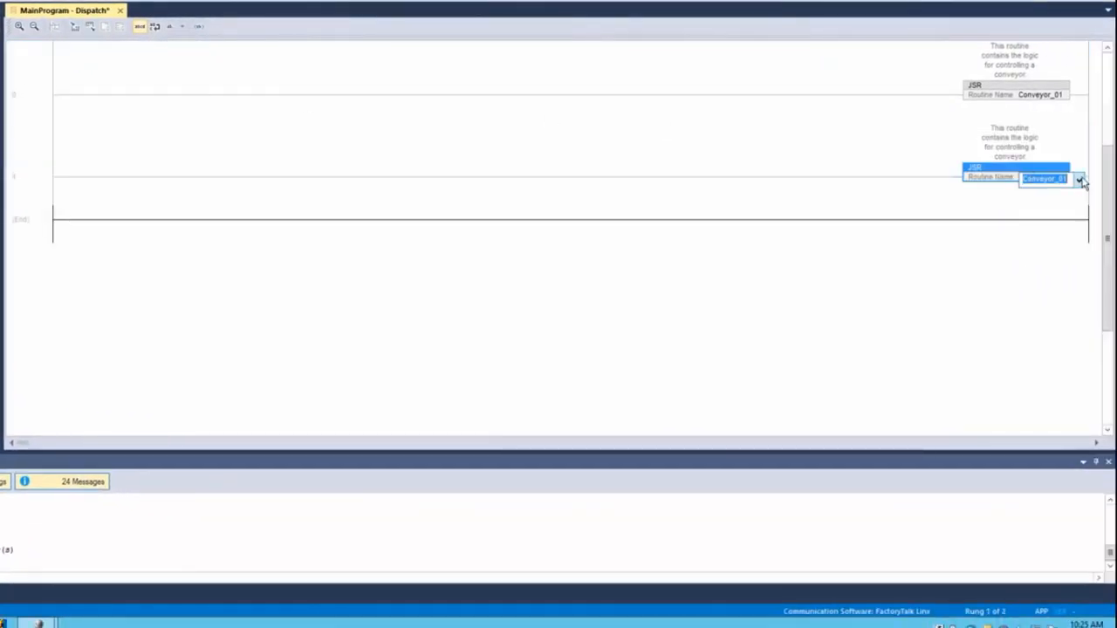
left_click(1079, 180)
left_click(1038, 202)
left_click(35, 217)
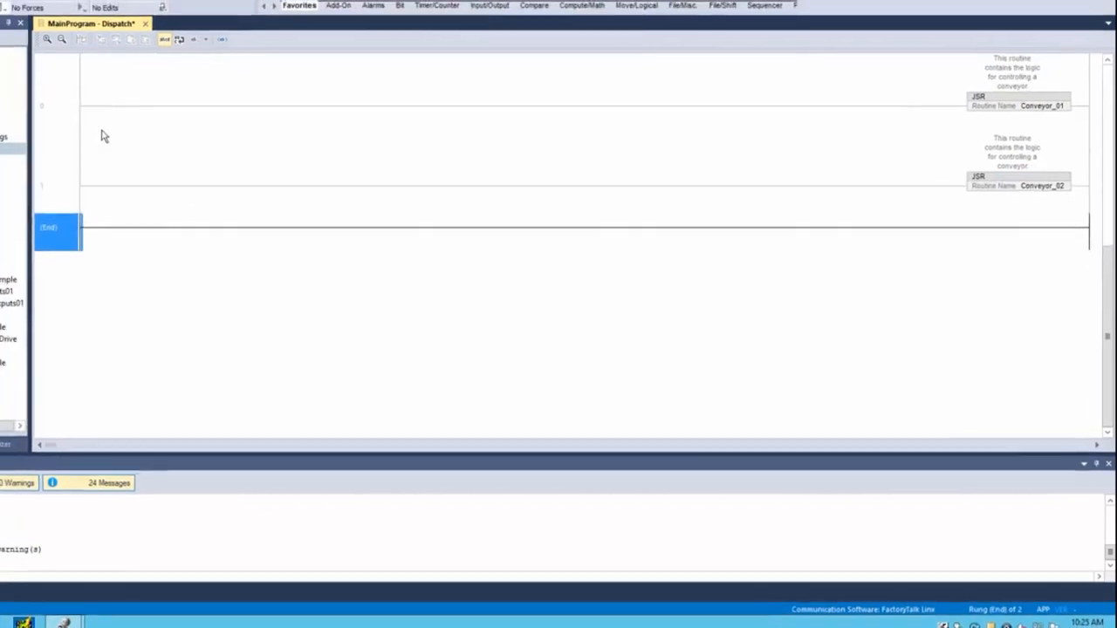
left_click(120, 10)
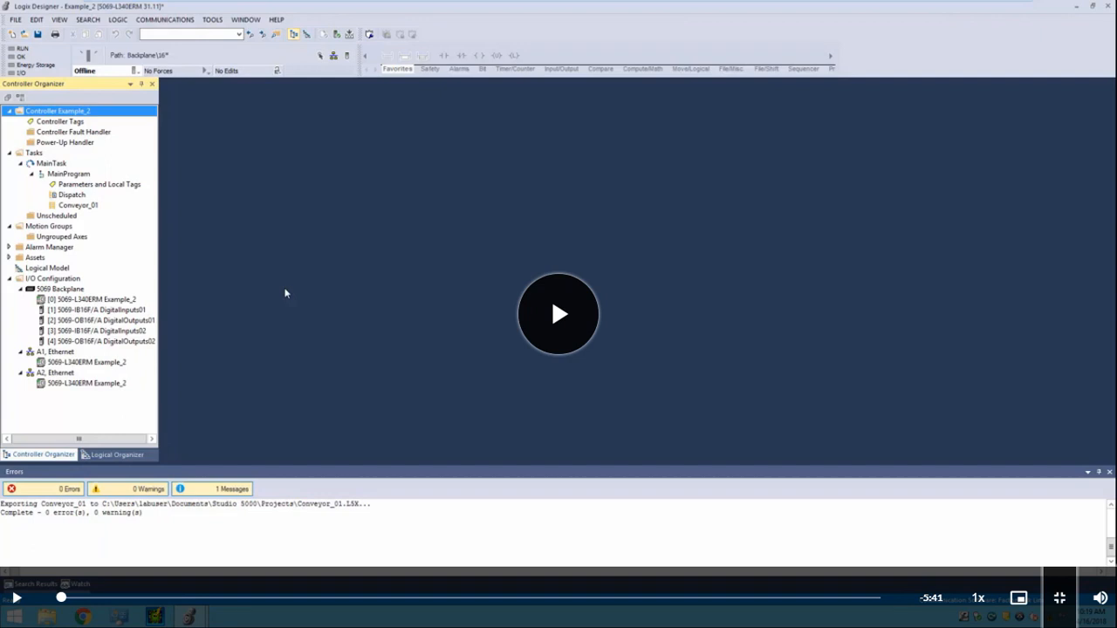
Leave the full-screen course video and submit "Change the parameter final names and create new connections" for the duplicate-conveyor knowledge check, reviewing the feedback
key("Escape")
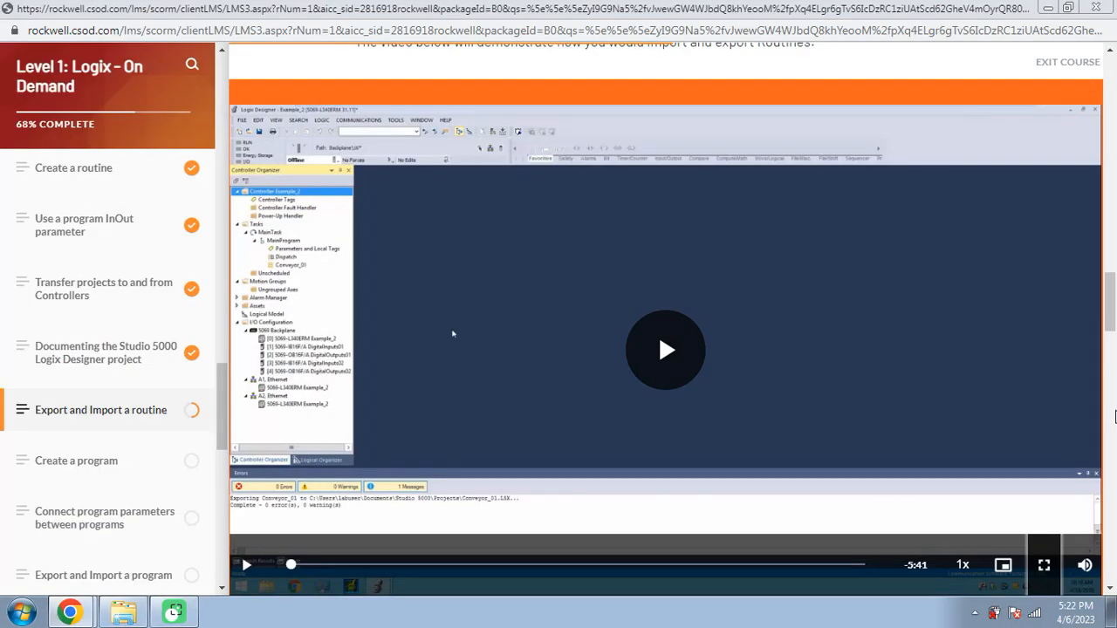
scroll(1072, 425, "down", 2)
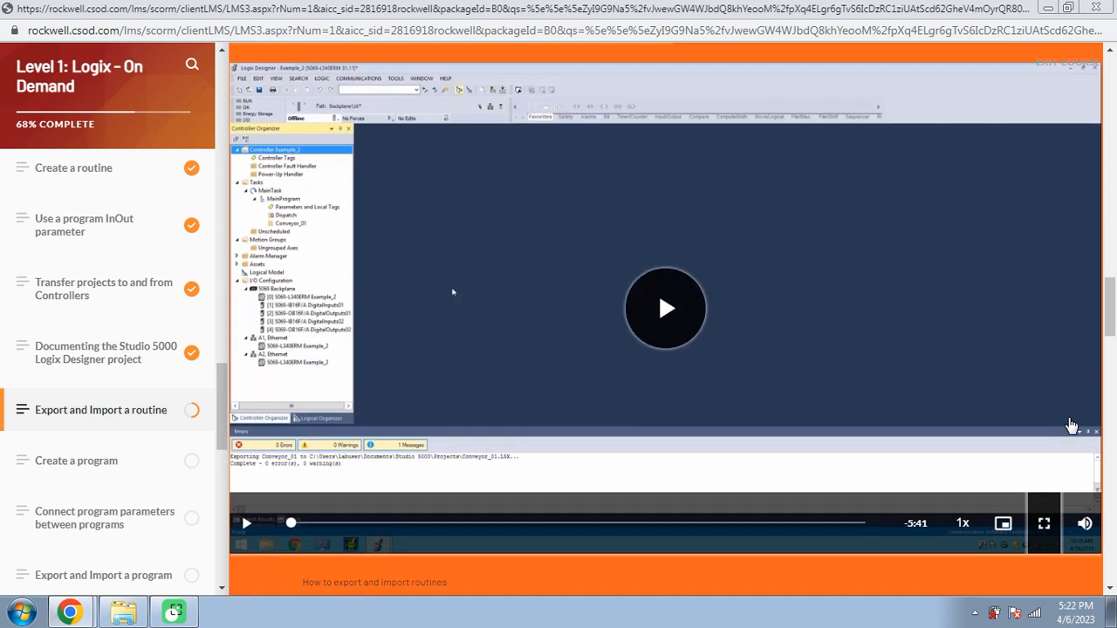
scroll(1072, 425, "down", 3)
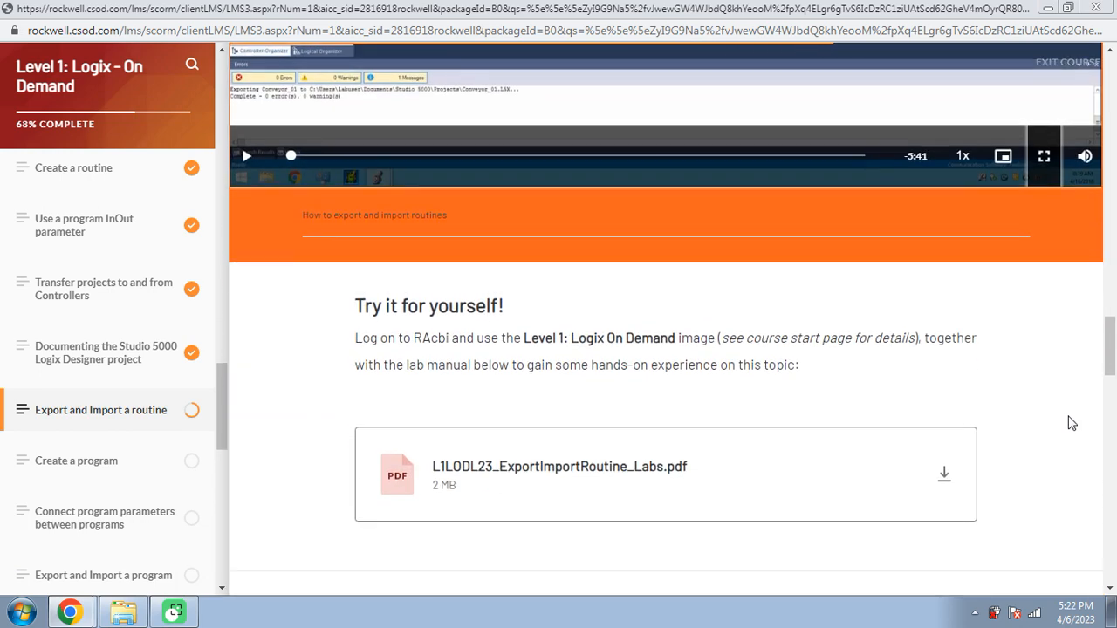
scroll(1071, 422, "down", 2)
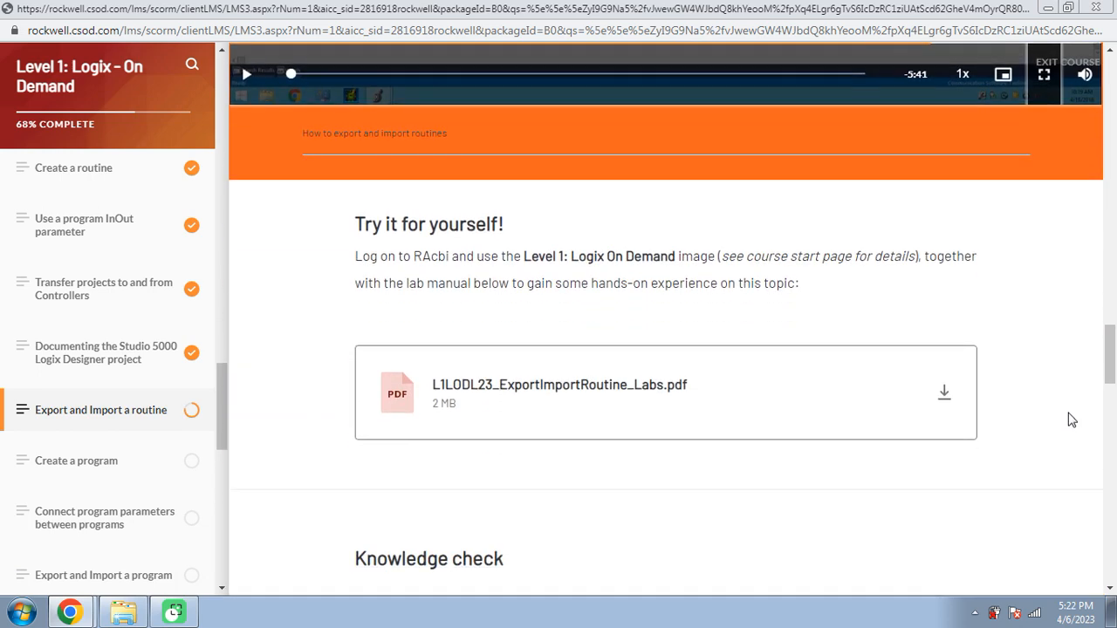
scroll(1071, 420, "down", 3)
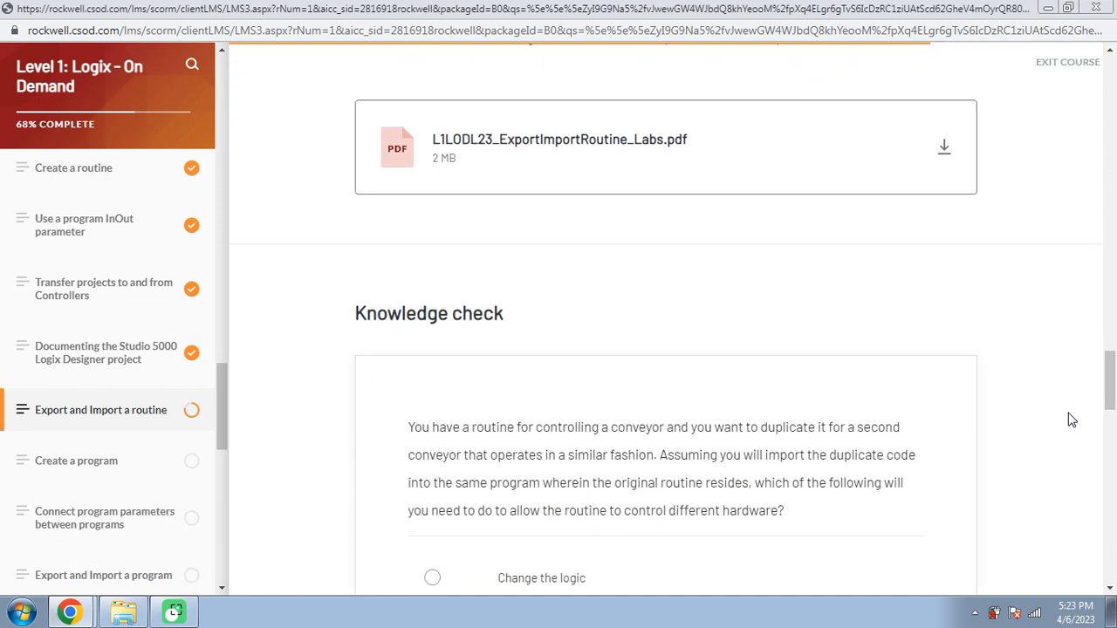
scroll(1071, 420, "down", 2)
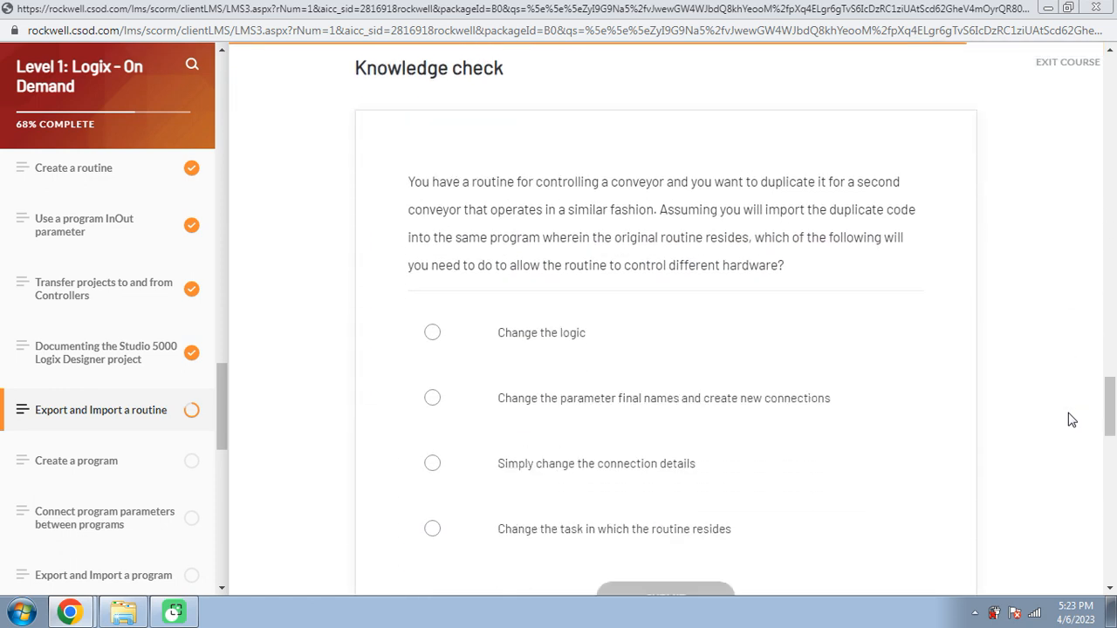
scroll(1071, 420, "down", 1)
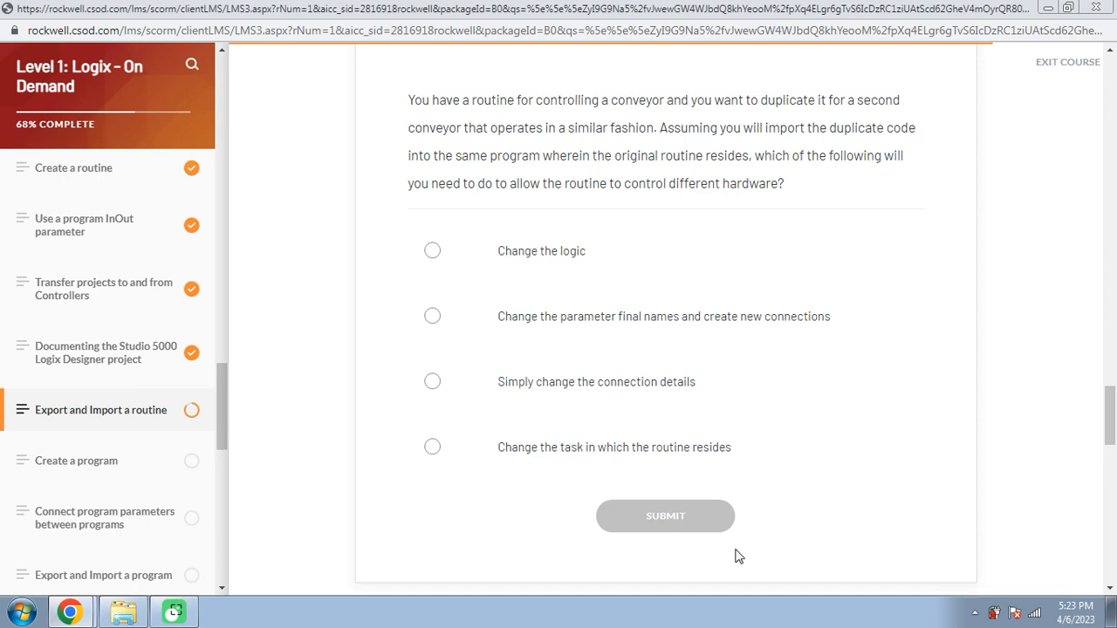
left_click(723, 331)
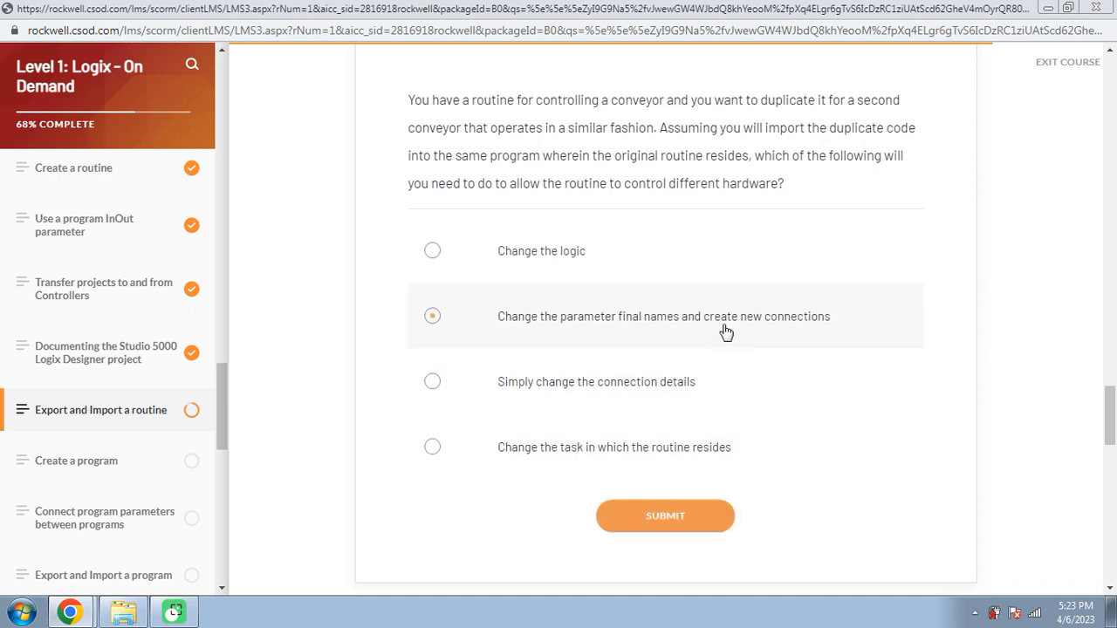
left_click(682, 527)
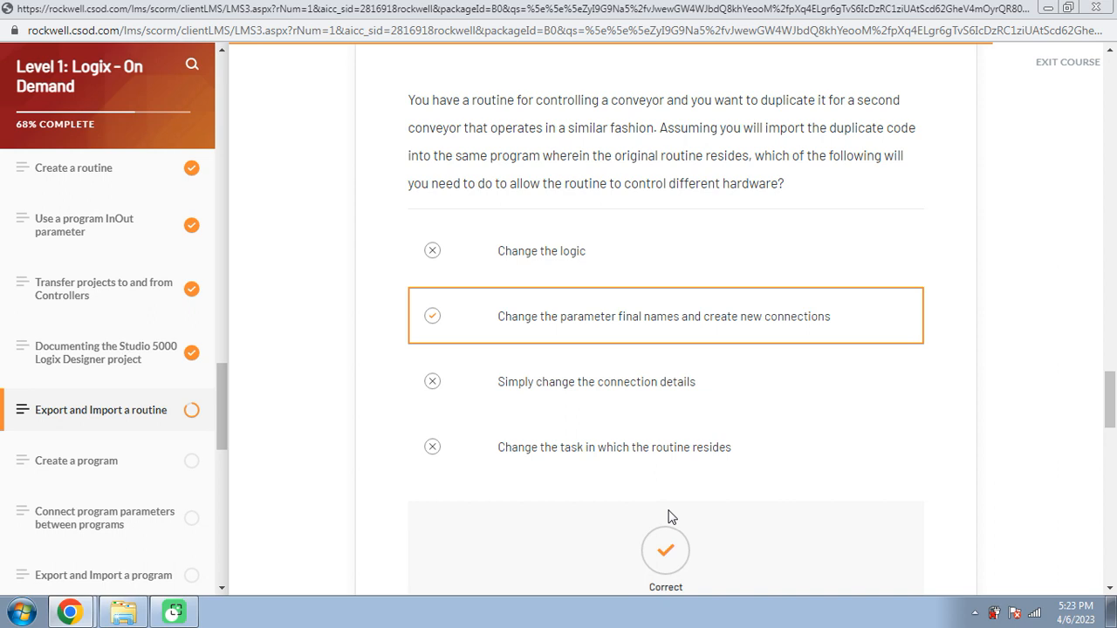
scroll(669, 516, "down", 3)
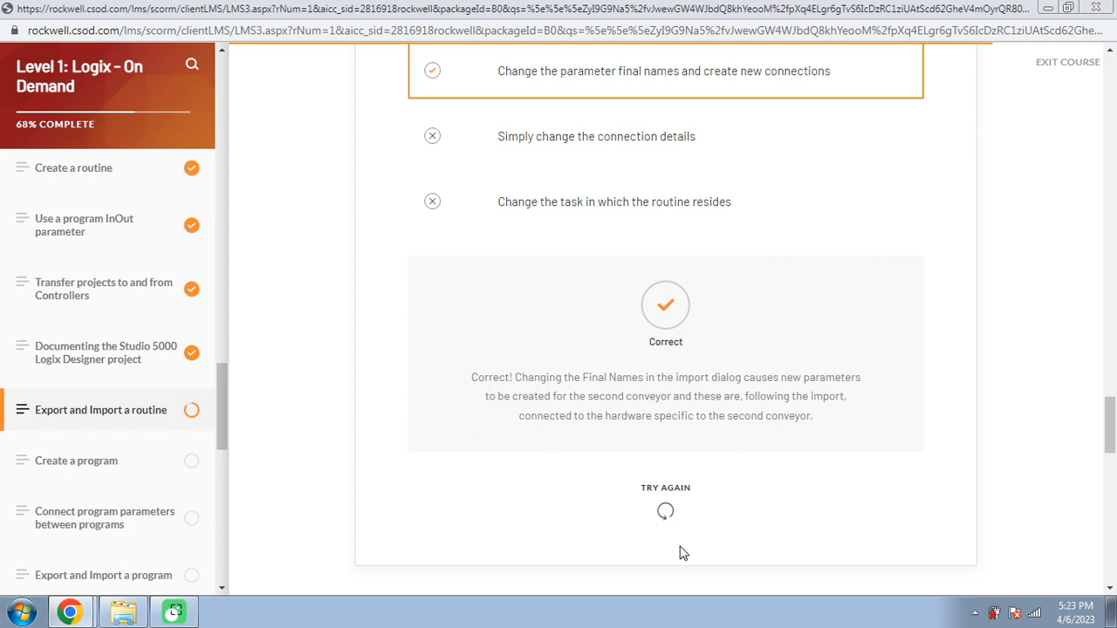
scroll(682, 553, "down", 3)
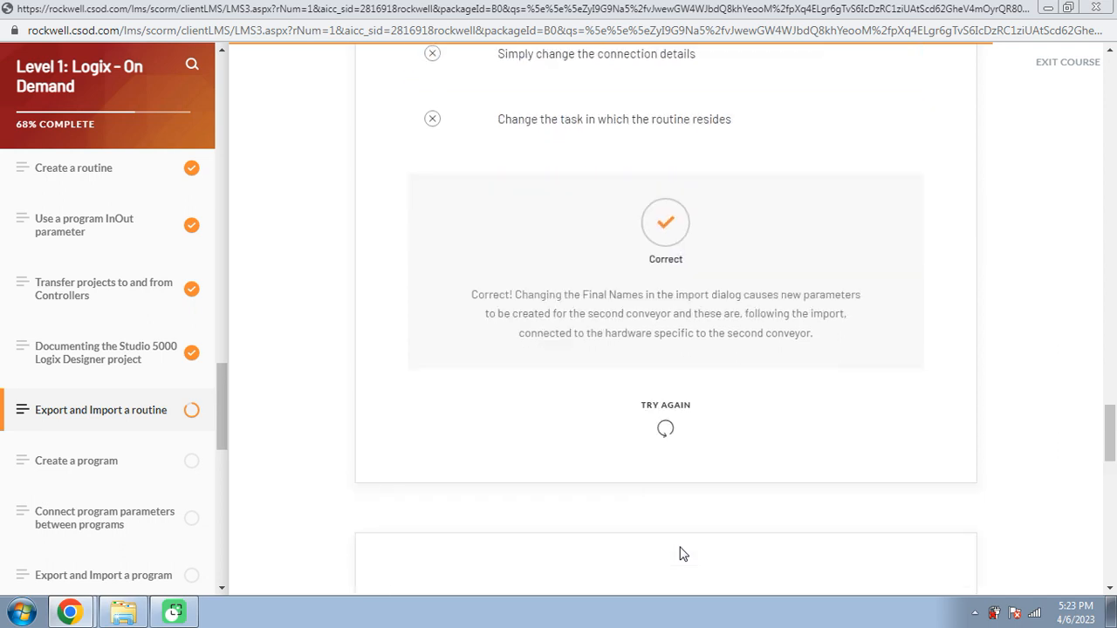
Answer the question on importing the duplicate routine into a different program with "Simply change the connections" and submit it
scroll(682, 552, "down", 4)
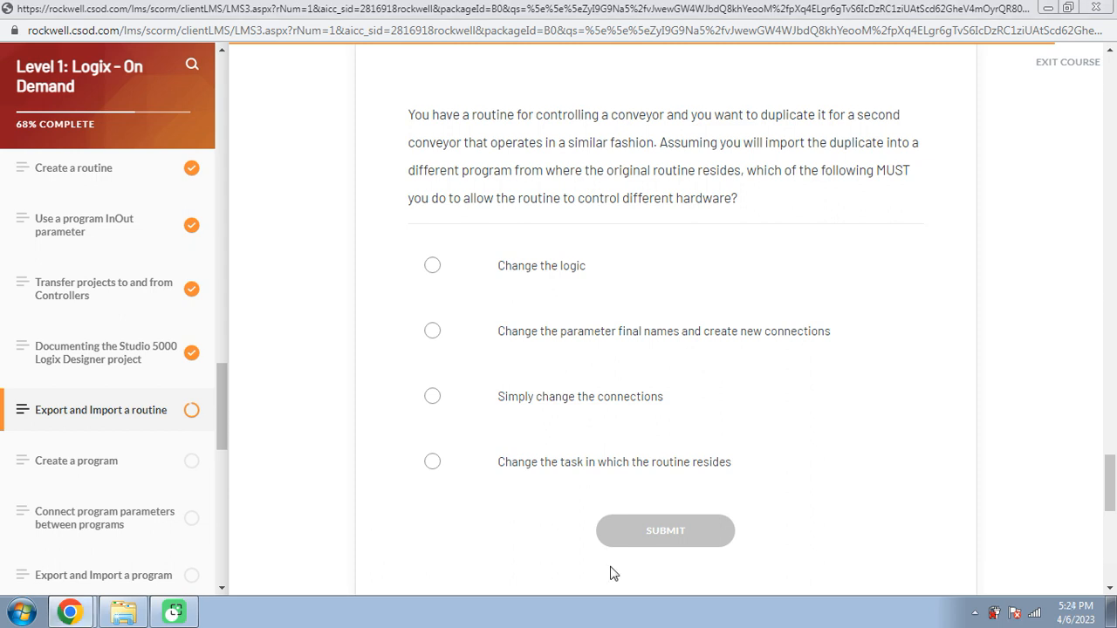
left_click(569, 407)
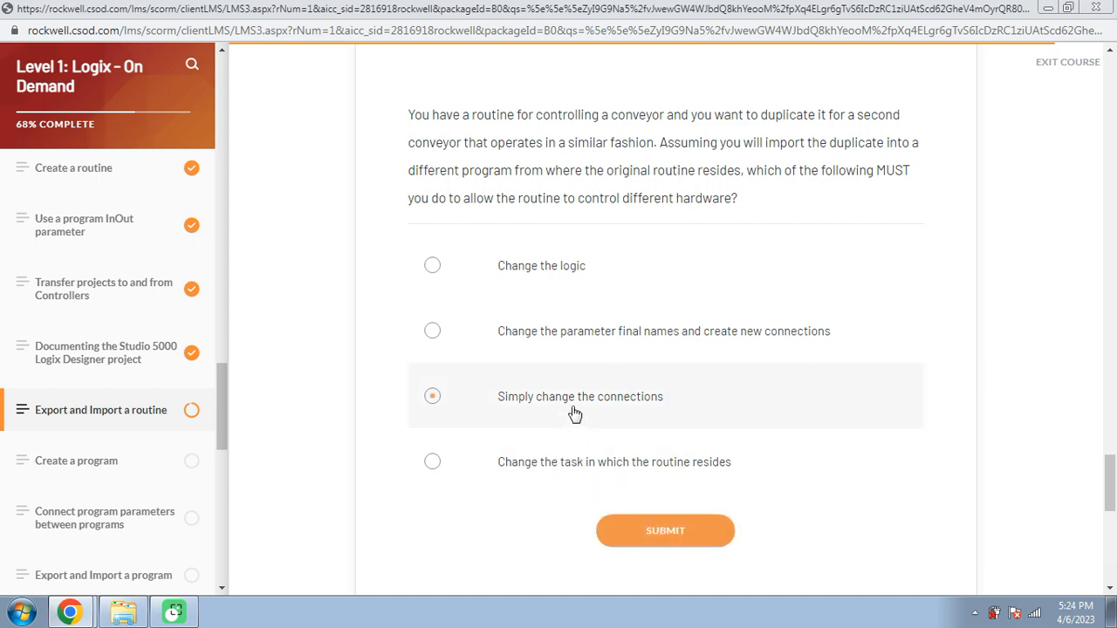
left_click(624, 534)
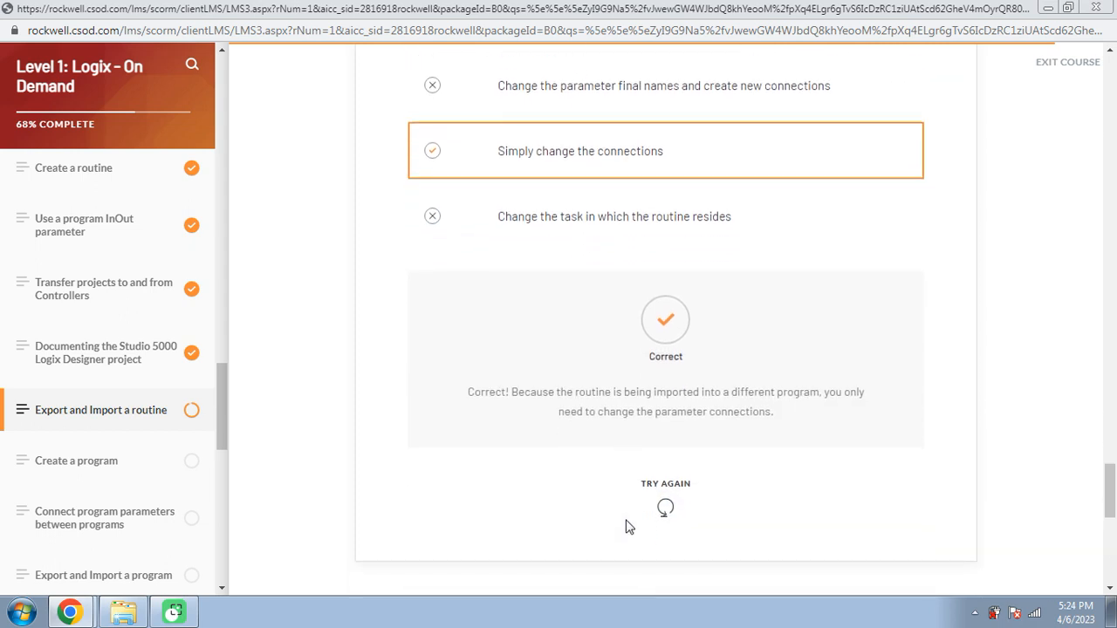
Submit "Within the main routine, add a JSR to the unreachable routine" for the unreachable-routine warning question and review the feedback
scroll(626, 521, "down", 6)
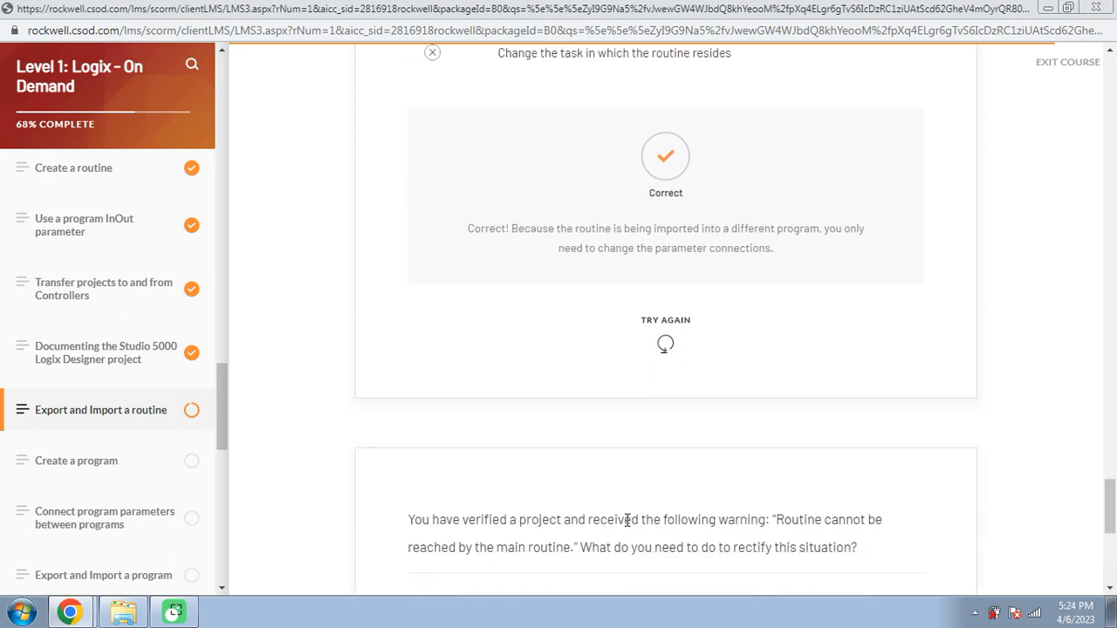
scroll(626, 521, "down", 1)
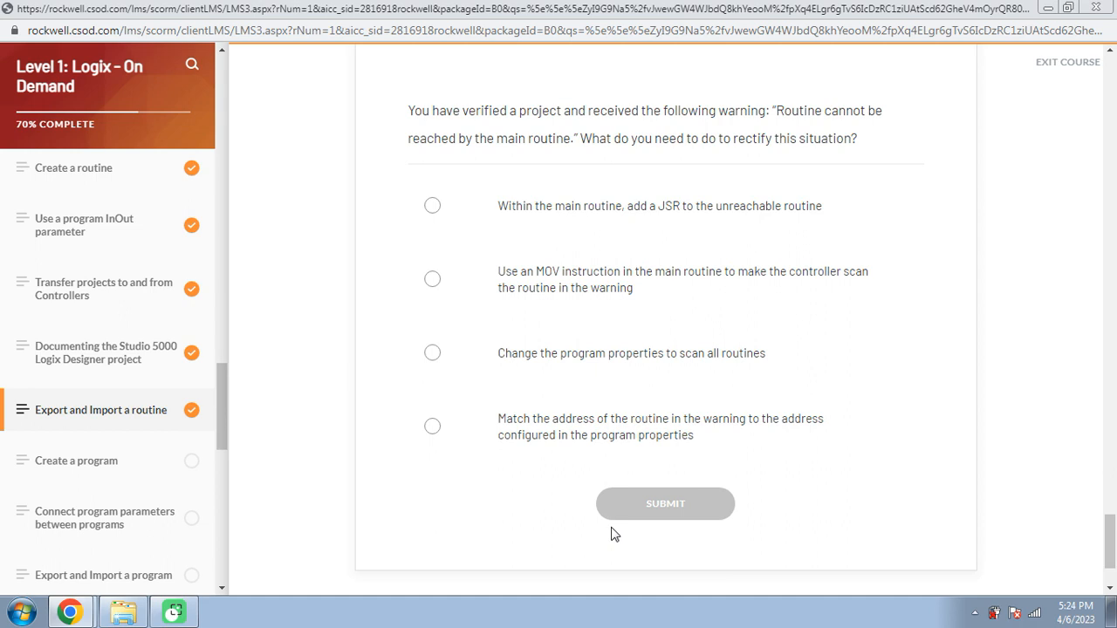
scroll(610, 534, "up", 1)
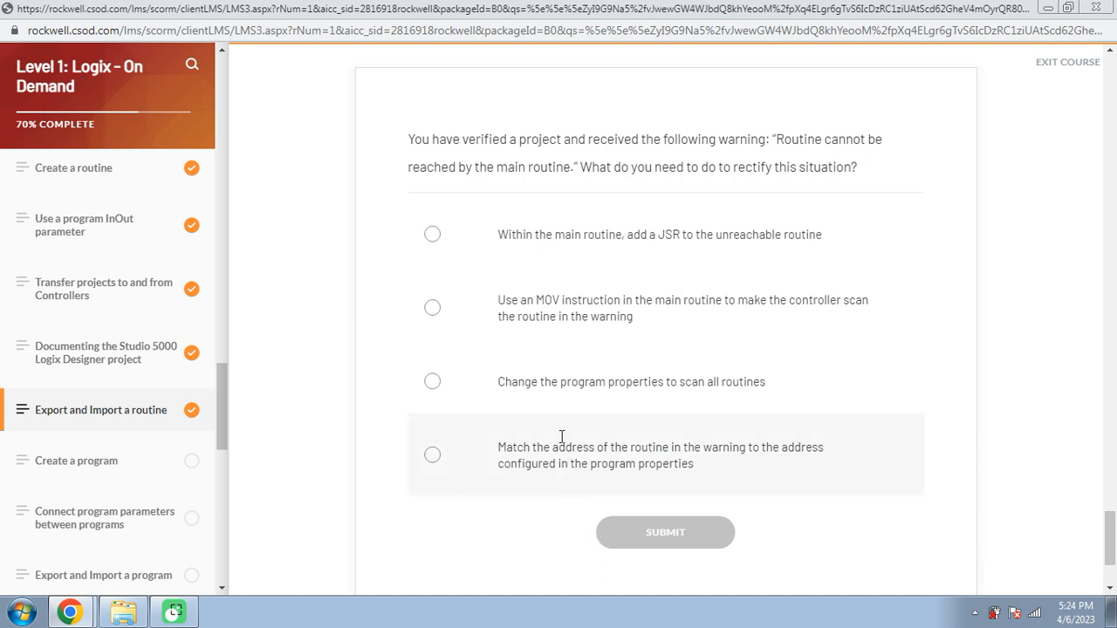
left_click(564, 253)
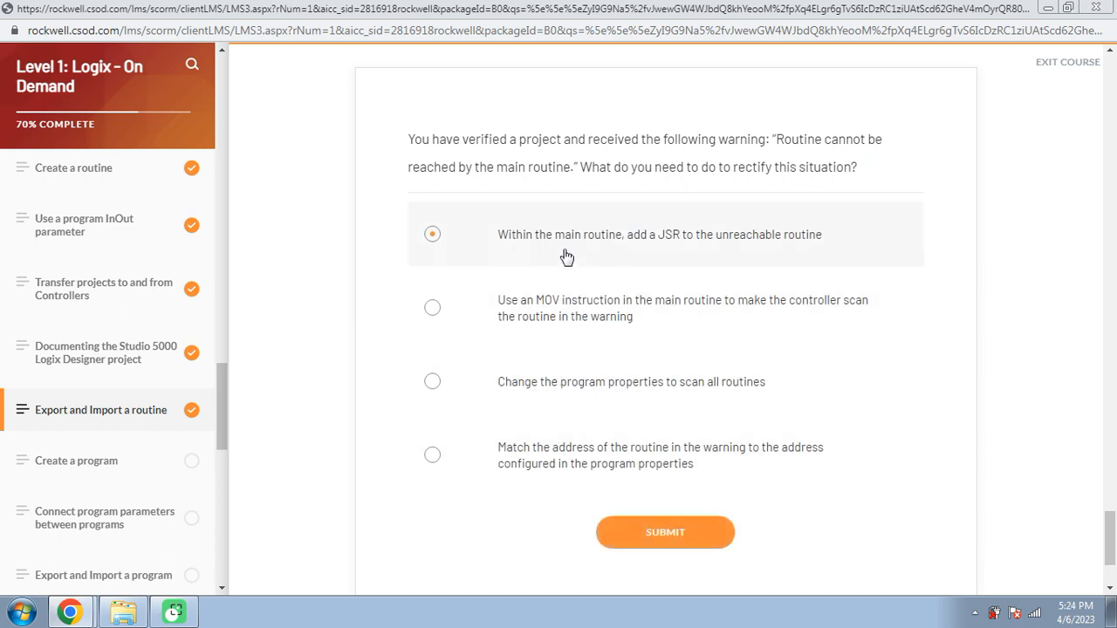
left_click(648, 541)
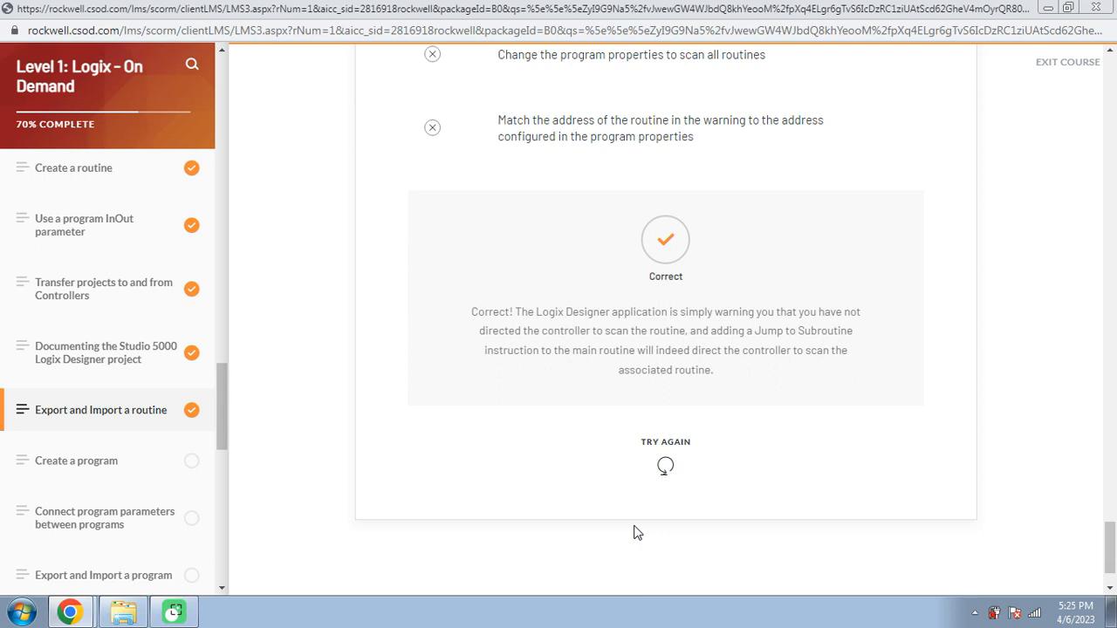
scroll(636, 532, "down", 1)
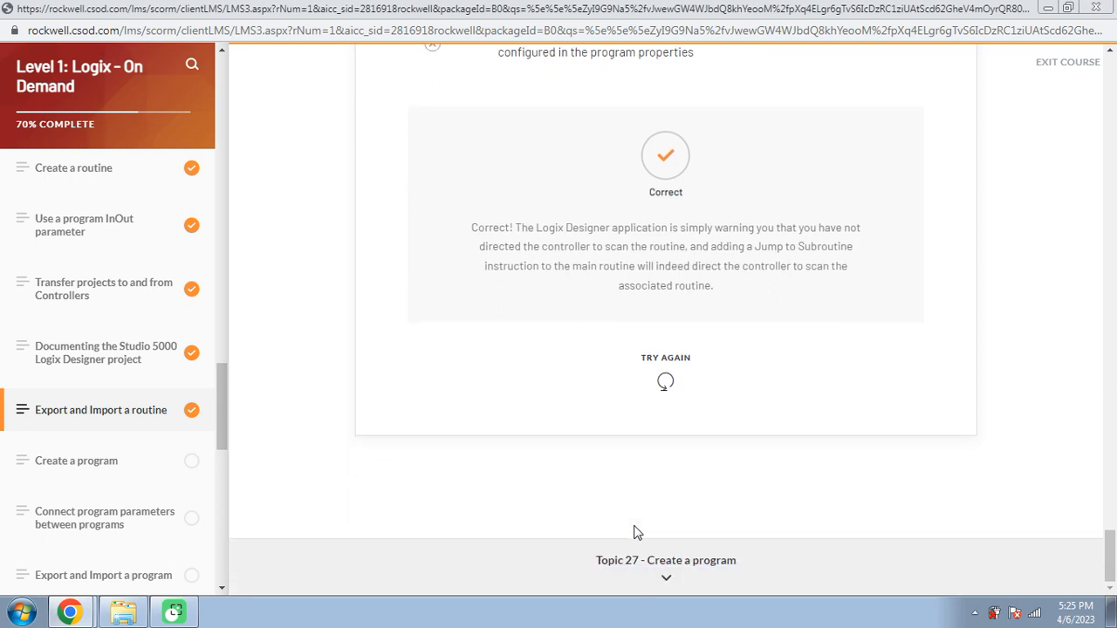